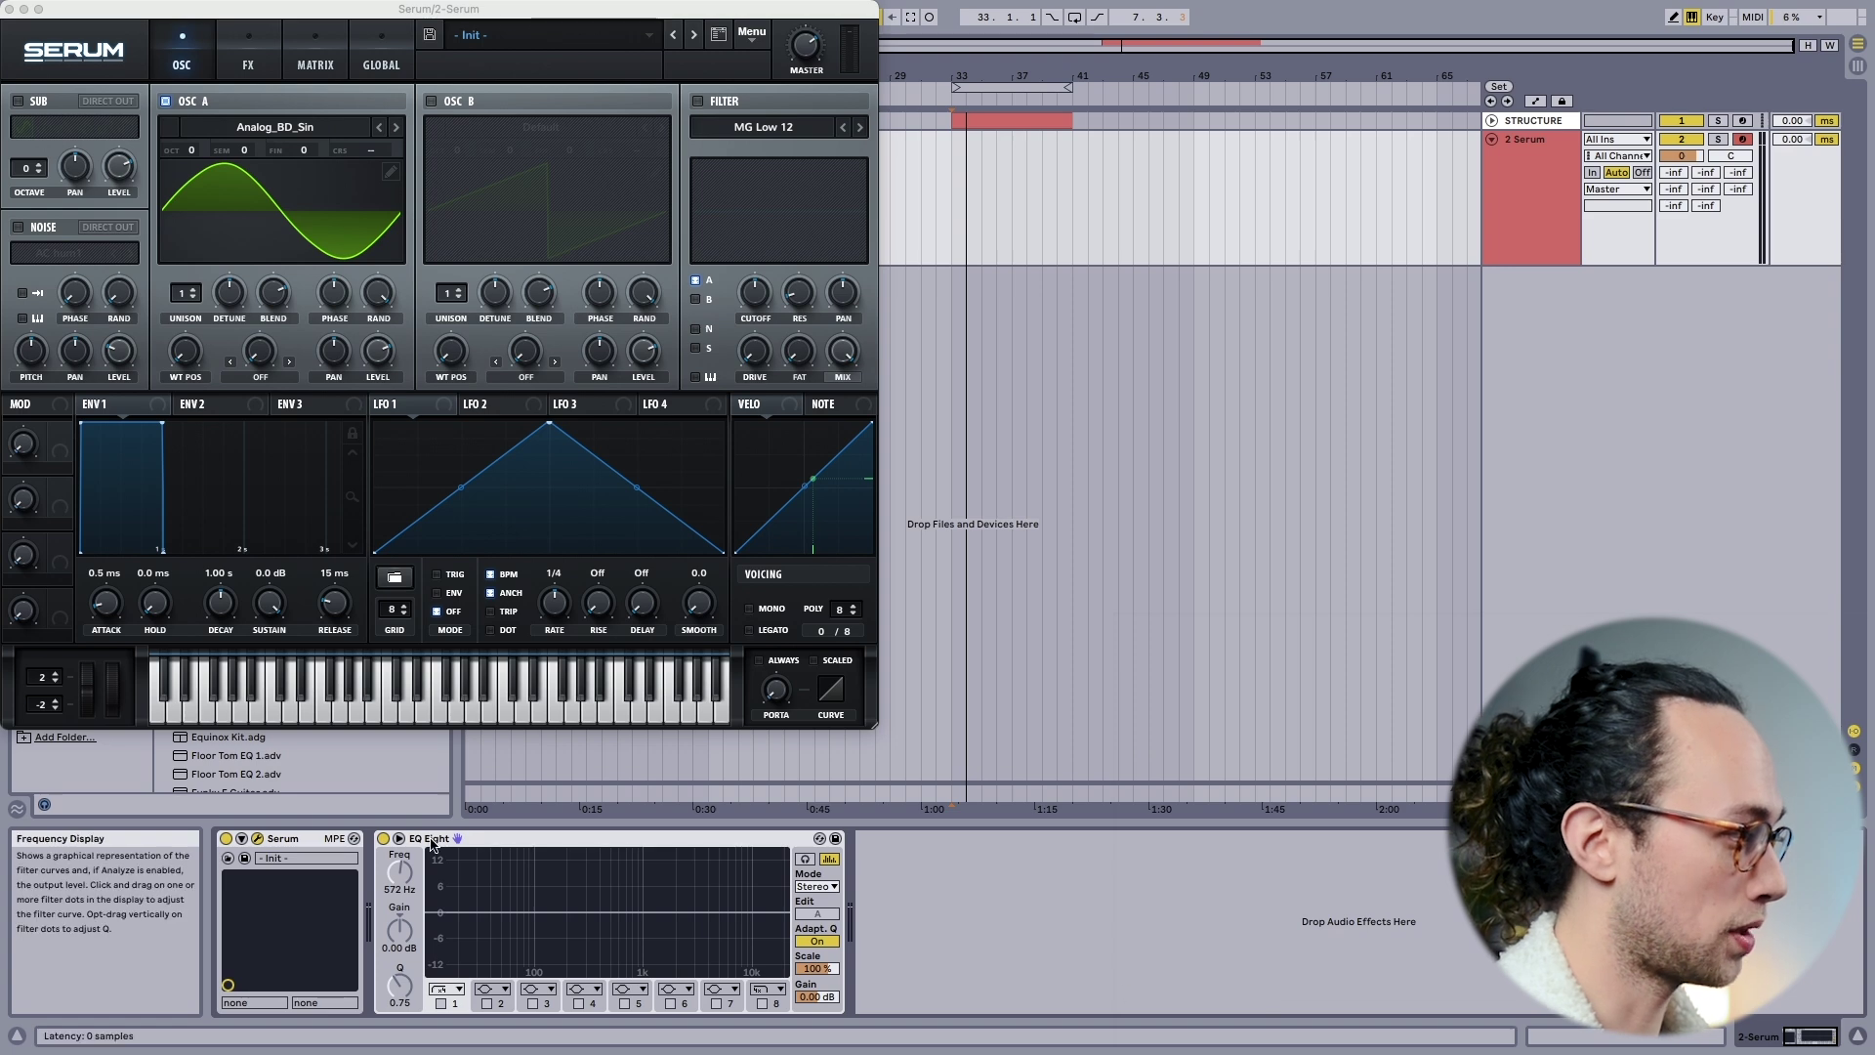
Expand EQ Eight and turn on bands 1 and 8 as low and high cuts
click(398, 841)
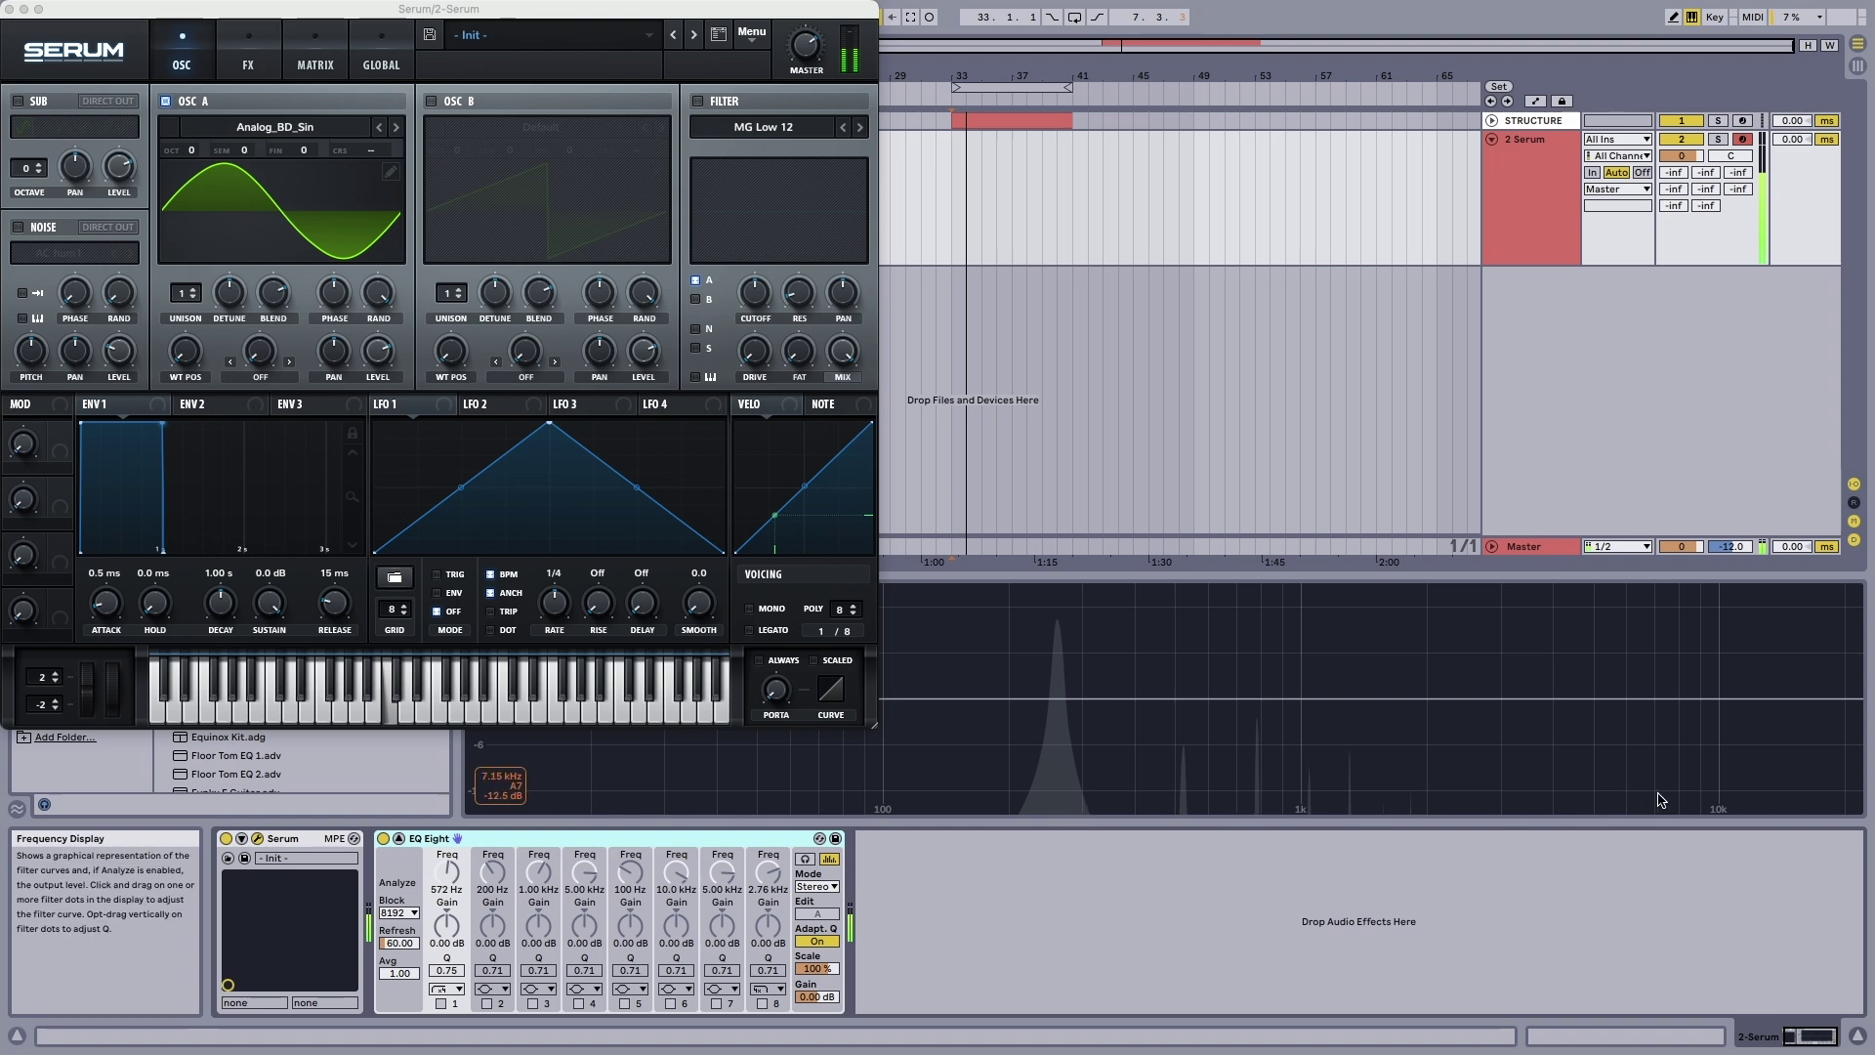
click(441, 1003)
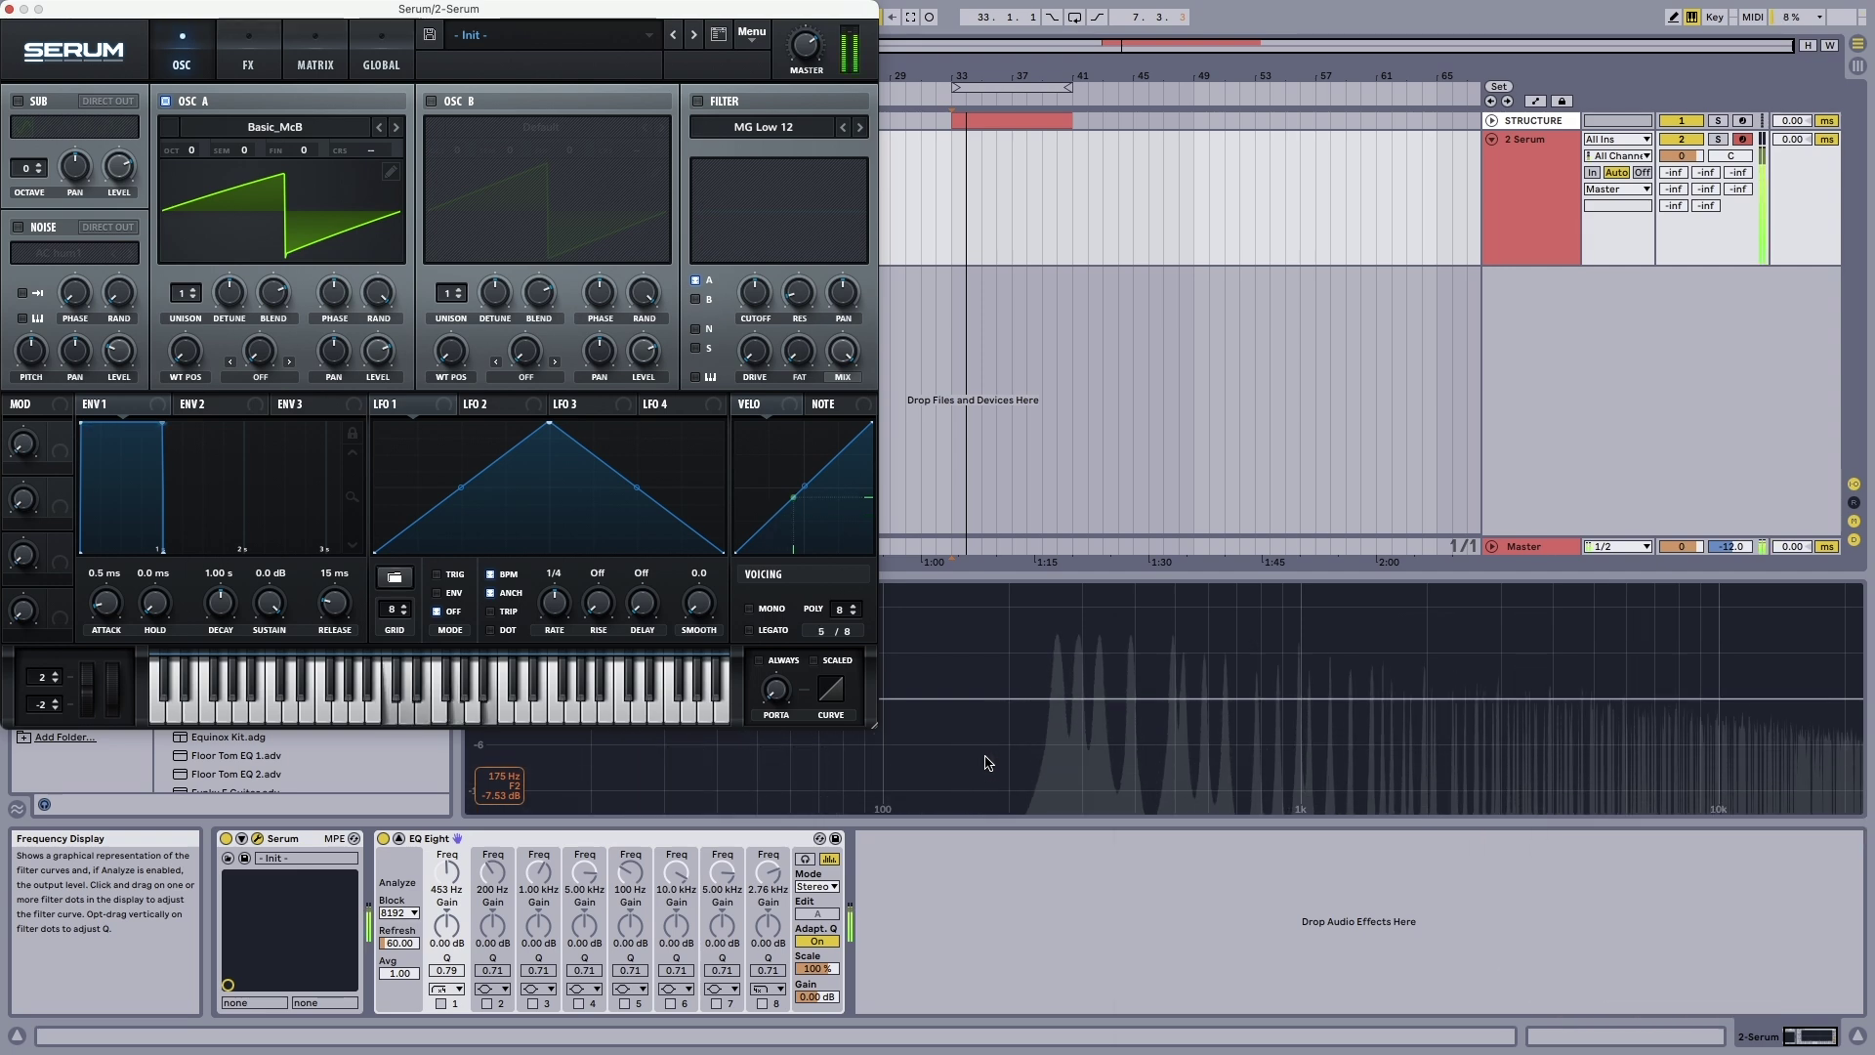
click(459, 1003)
click(761, 1004)
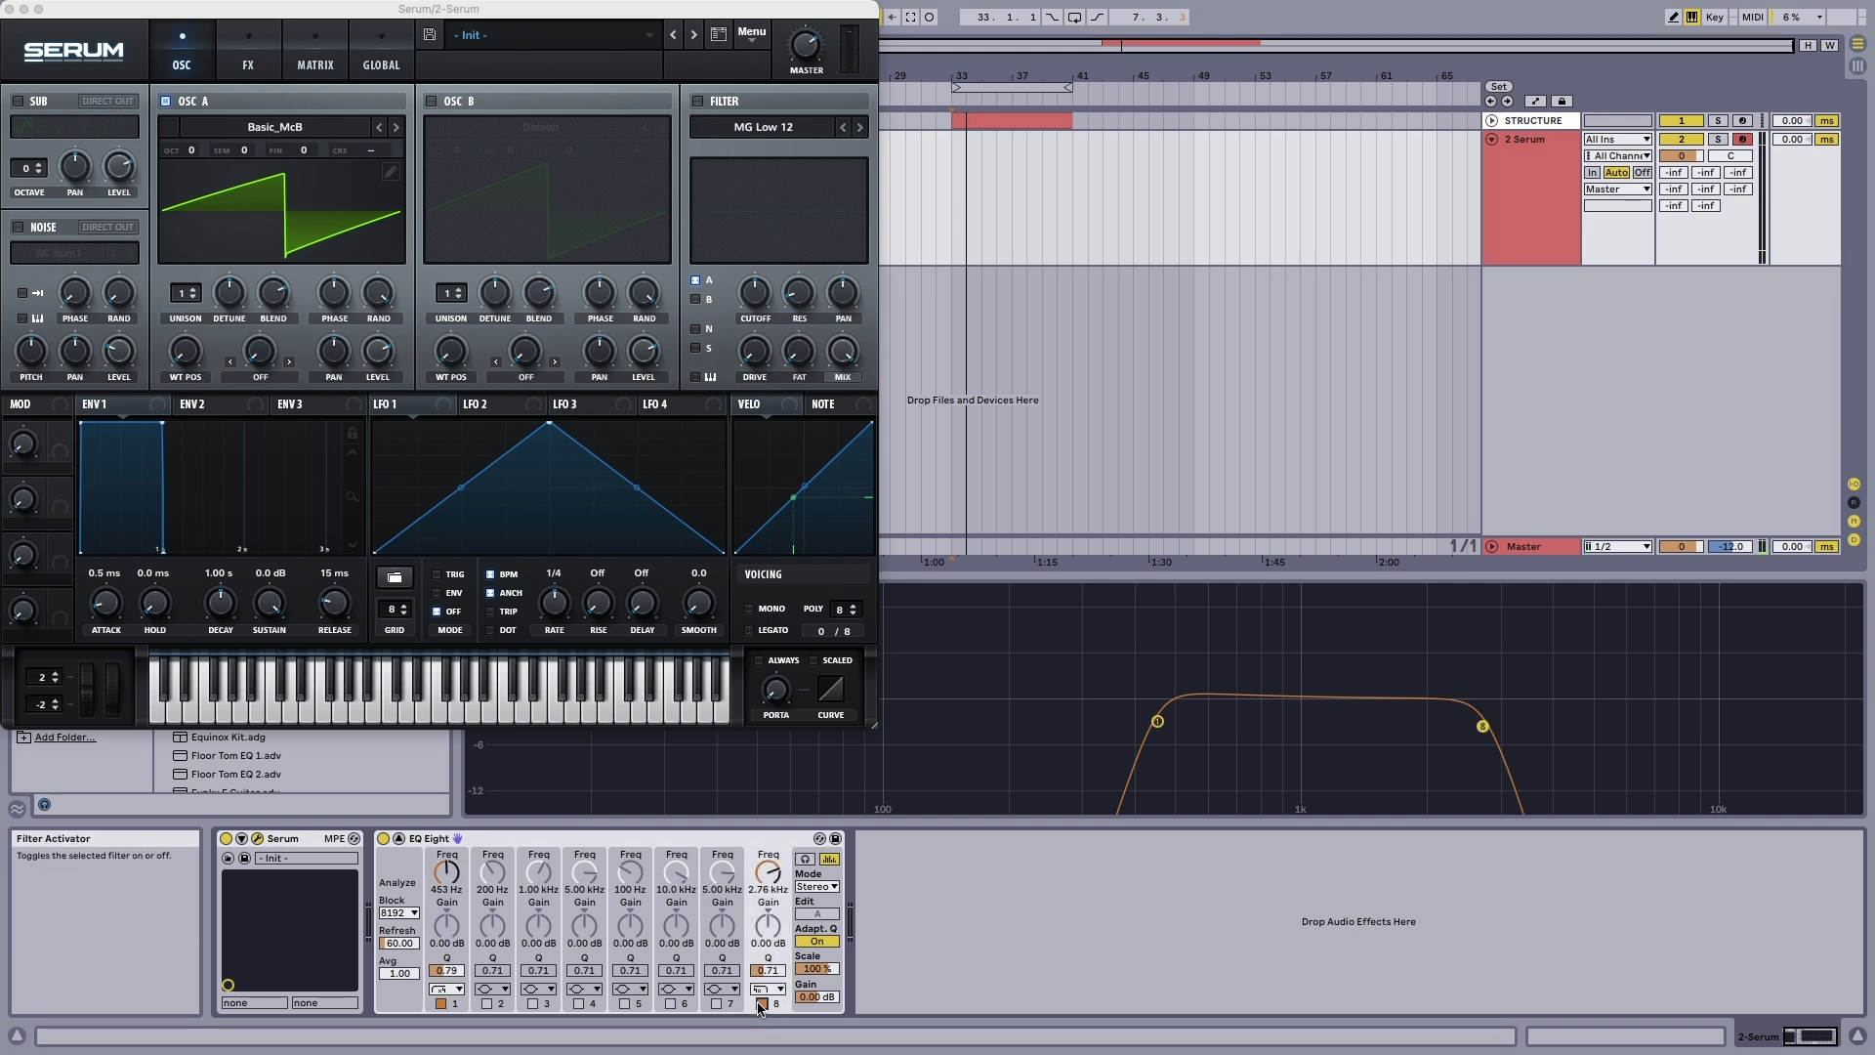
Place the cuts near 230 Hz and 714 Hz, and switch on Serum's filter
drag(1483, 725, 1477, 729)
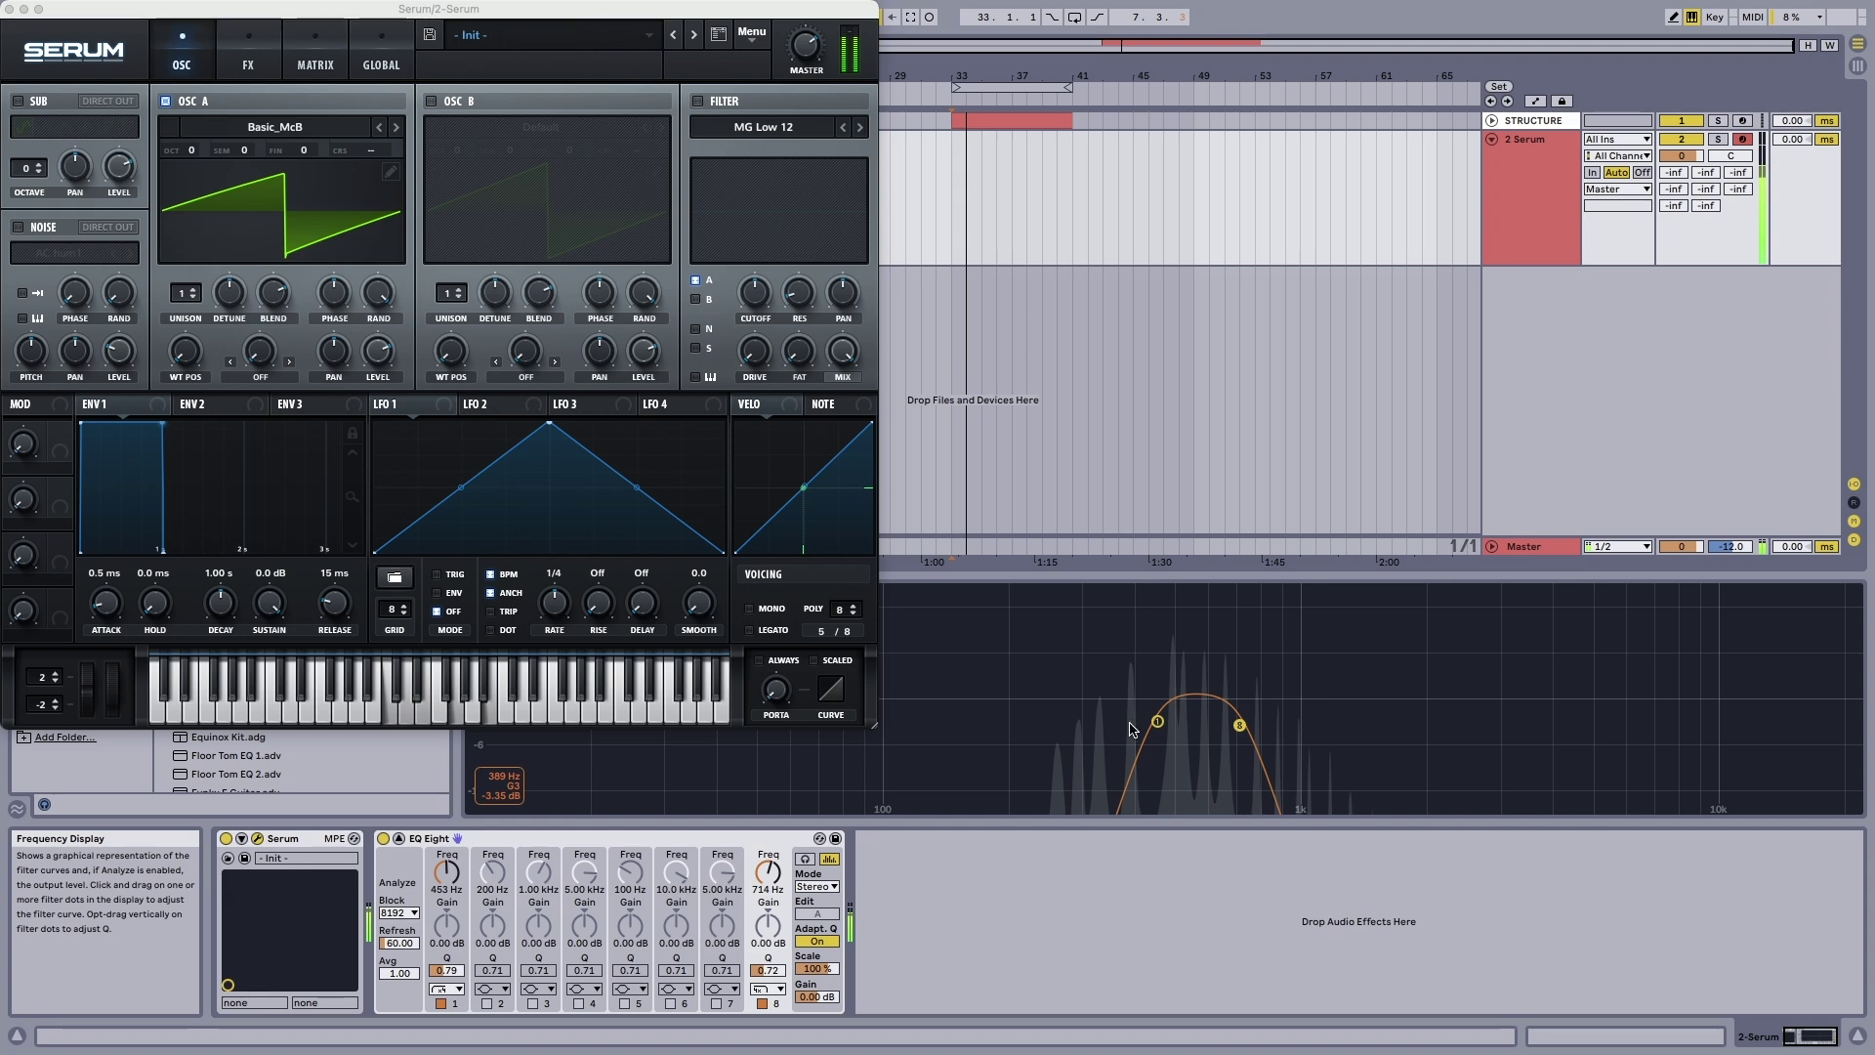
drag(1162, 725, 1068, 716)
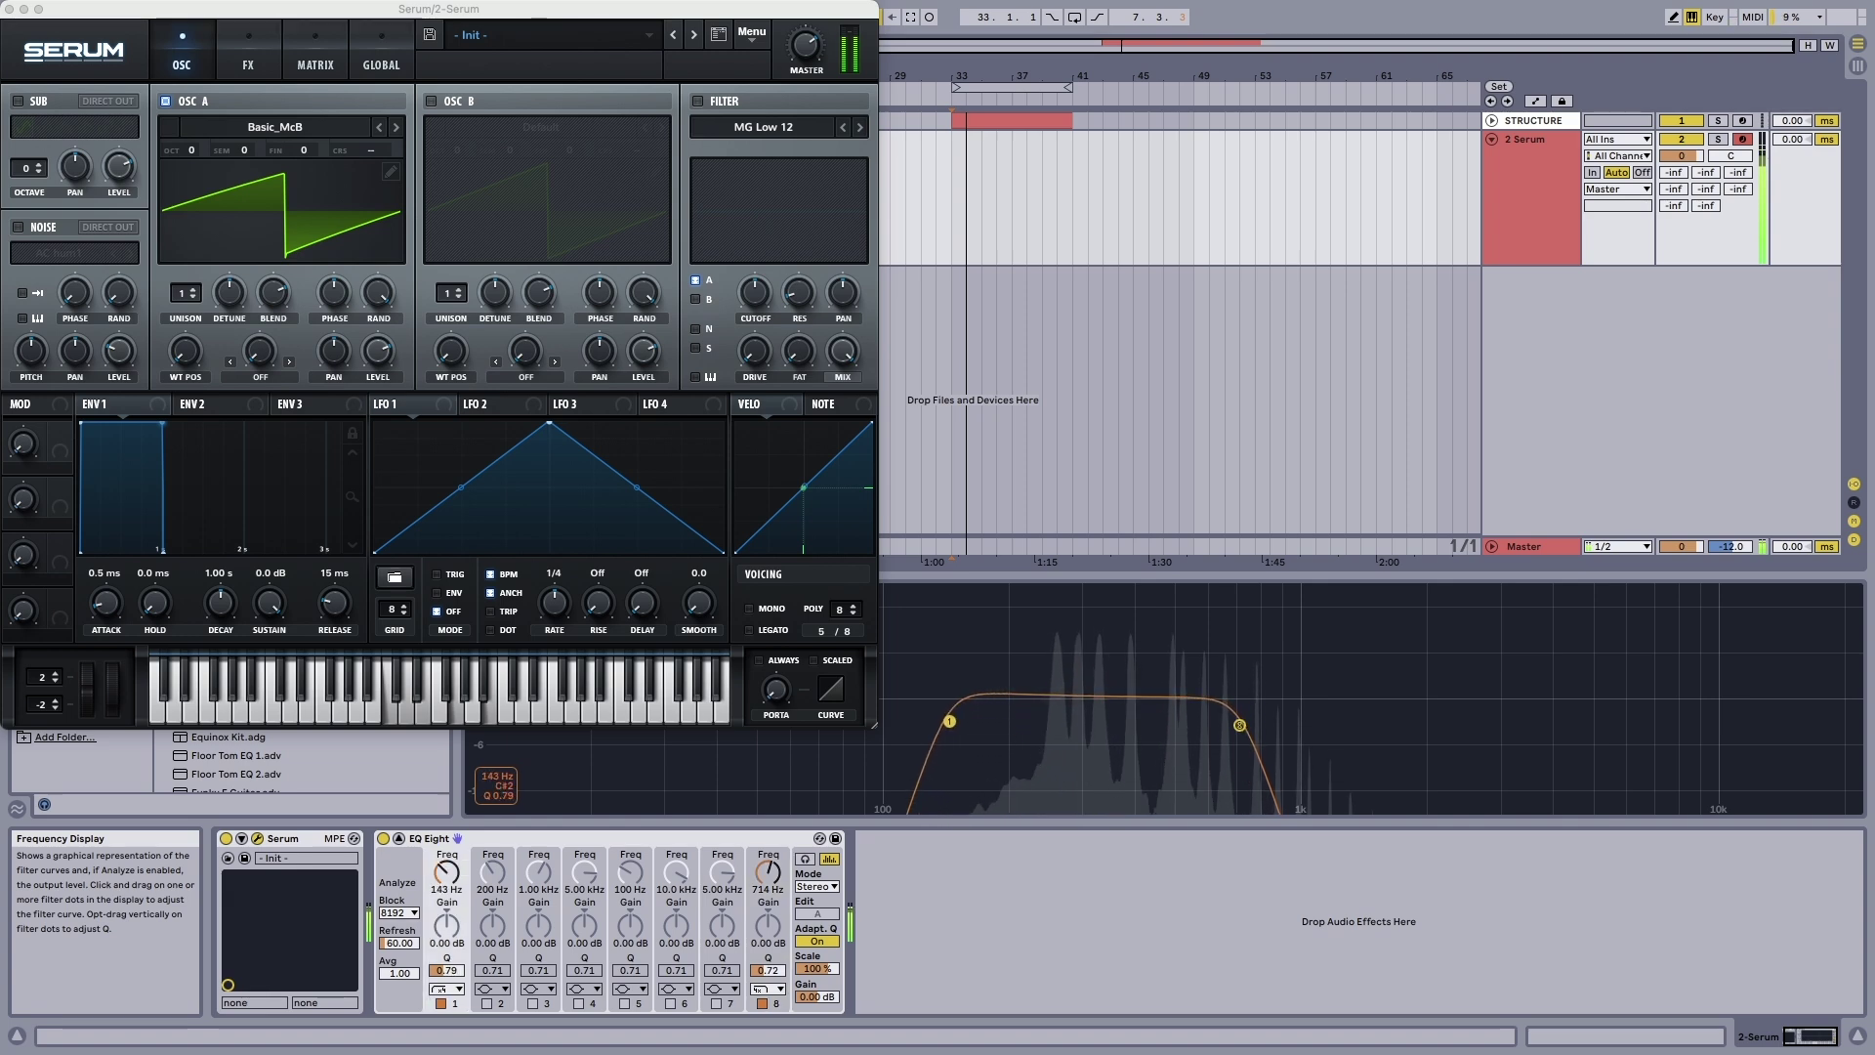
drag(949, 720, 1036, 720)
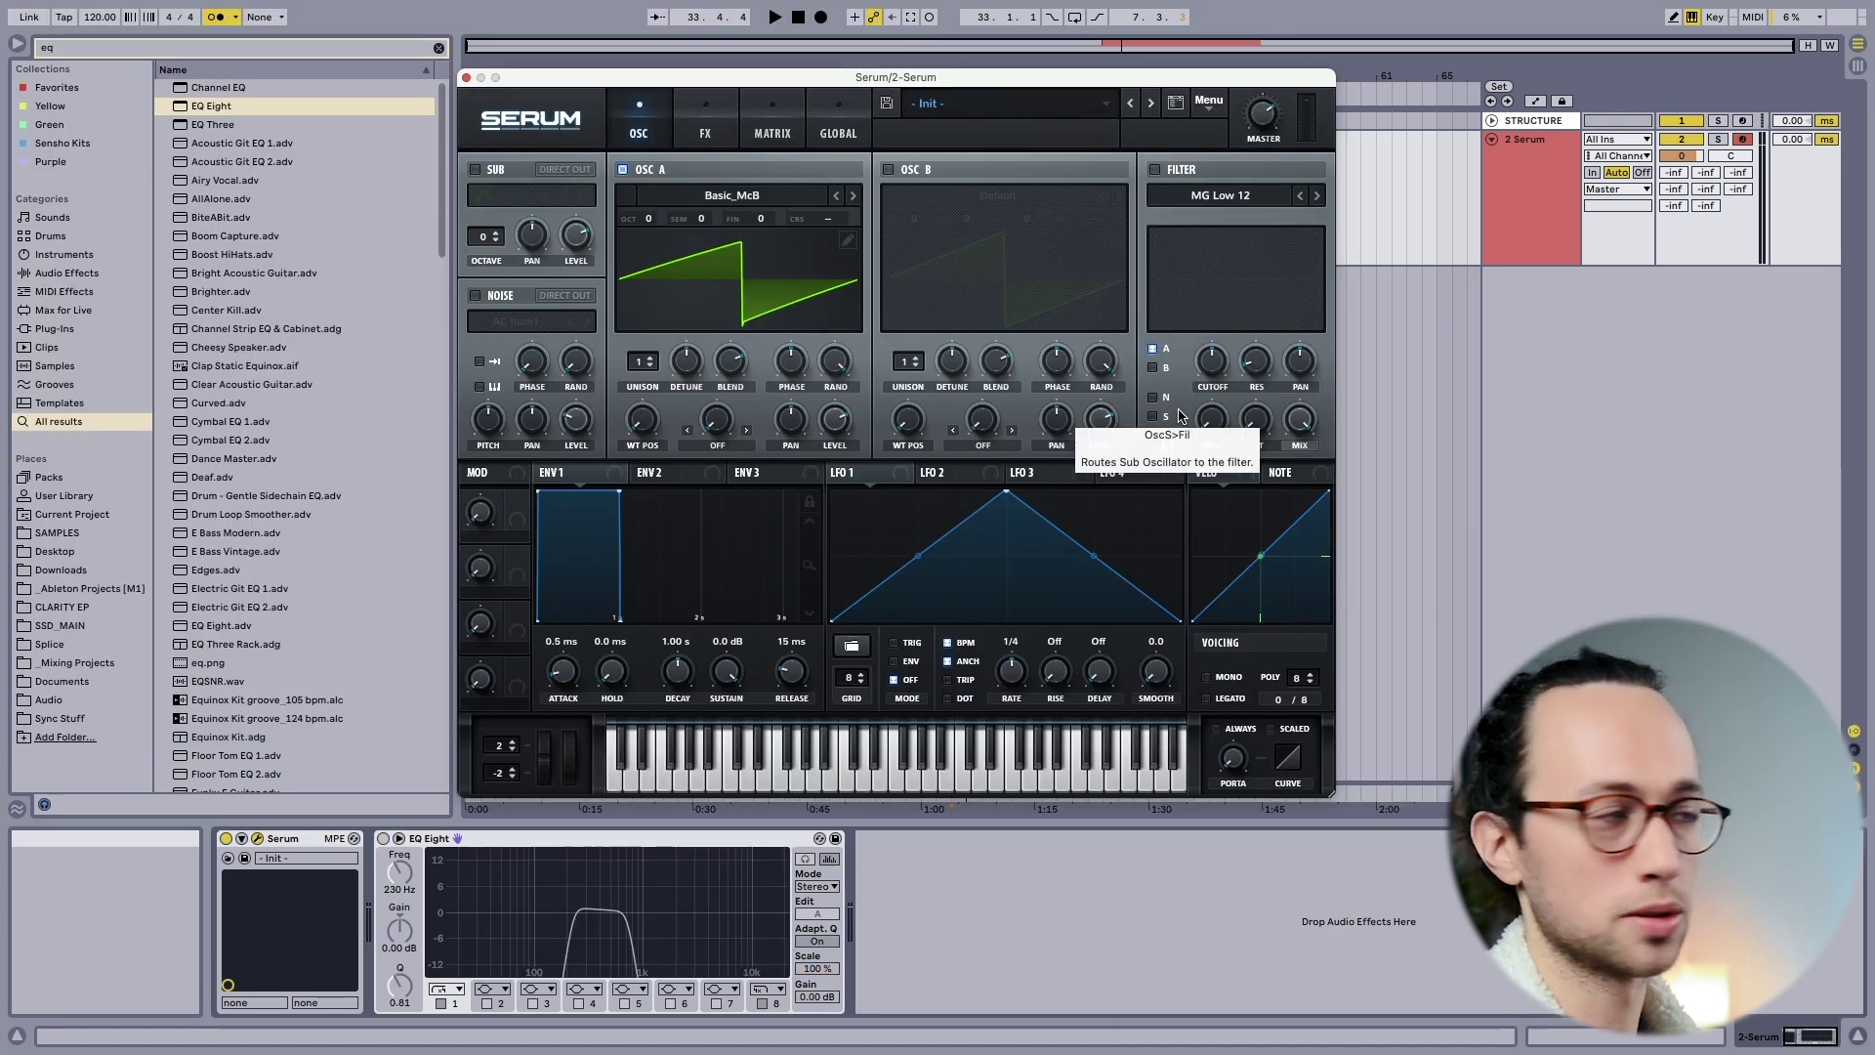
click(1155, 170)
Open the MG Low 12 filter's cutoff slightly
drag(1209, 358, 1207, 349)
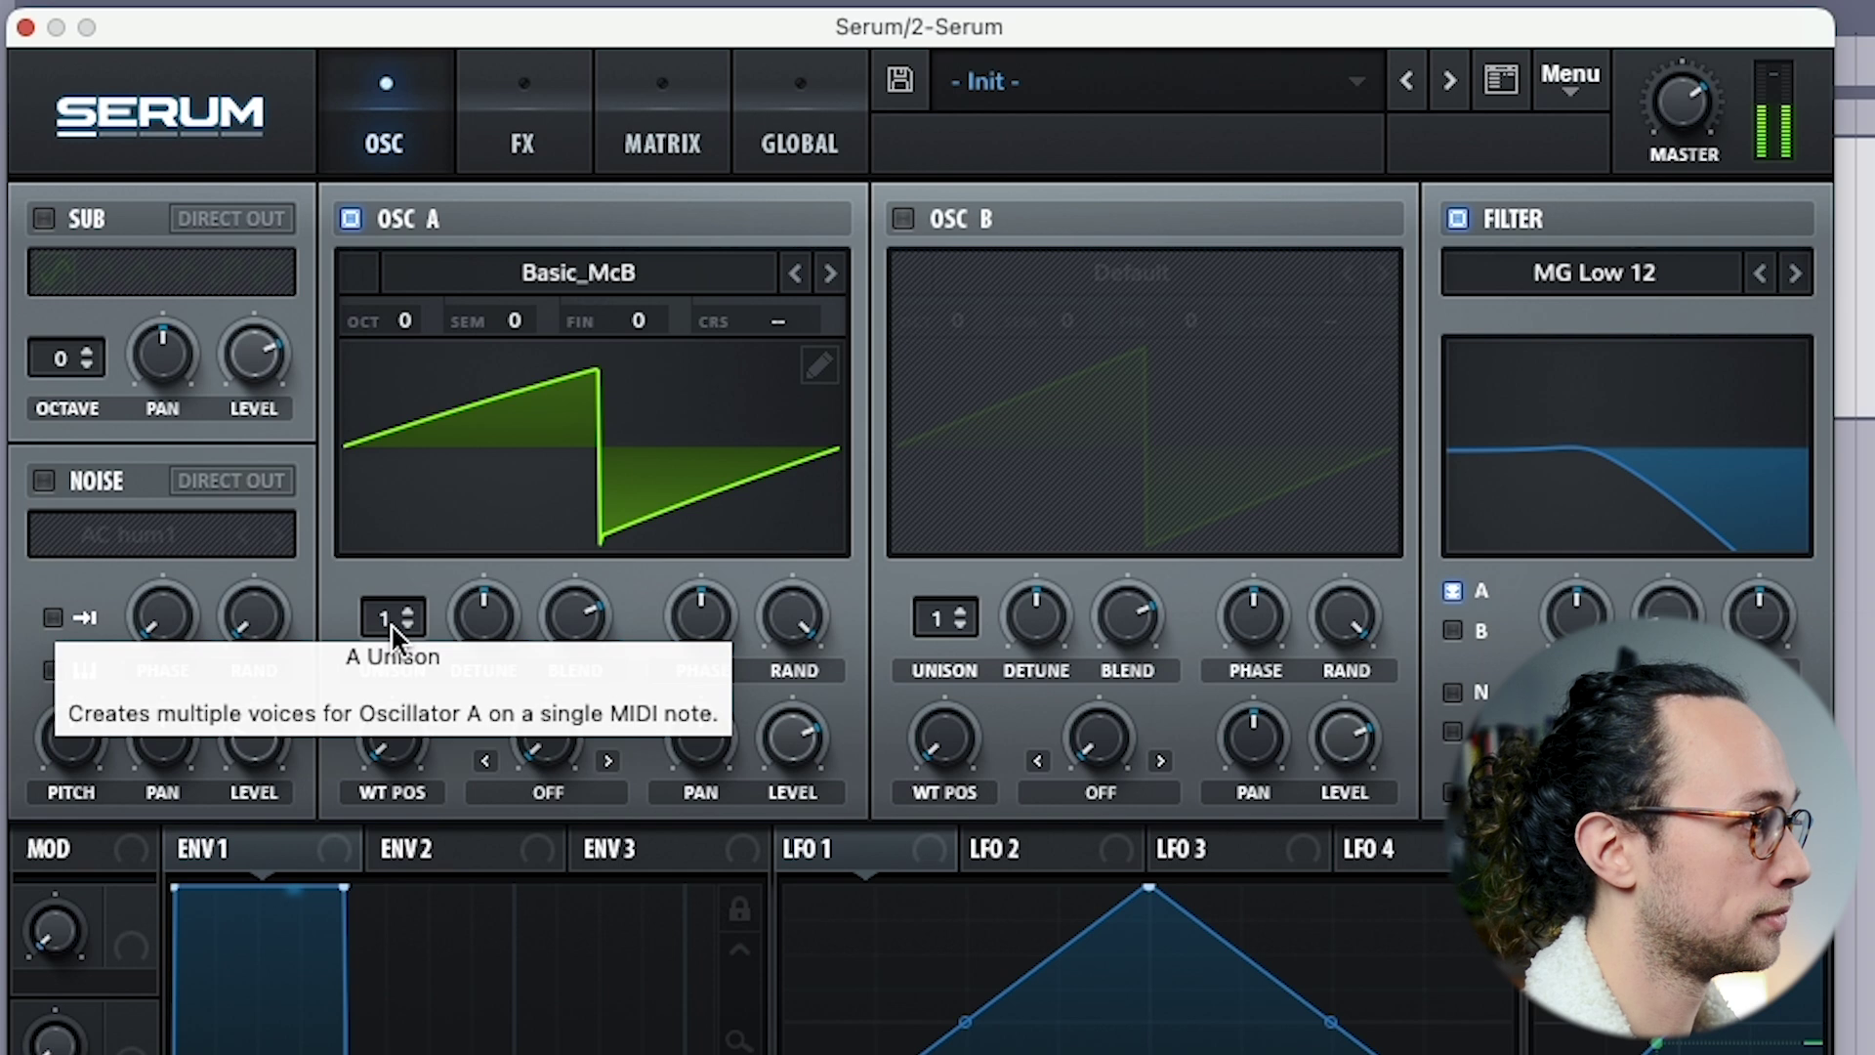
Raise oscillator A's unison to 9 voices and turn up the detune
drag(391, 623, 398, 353)
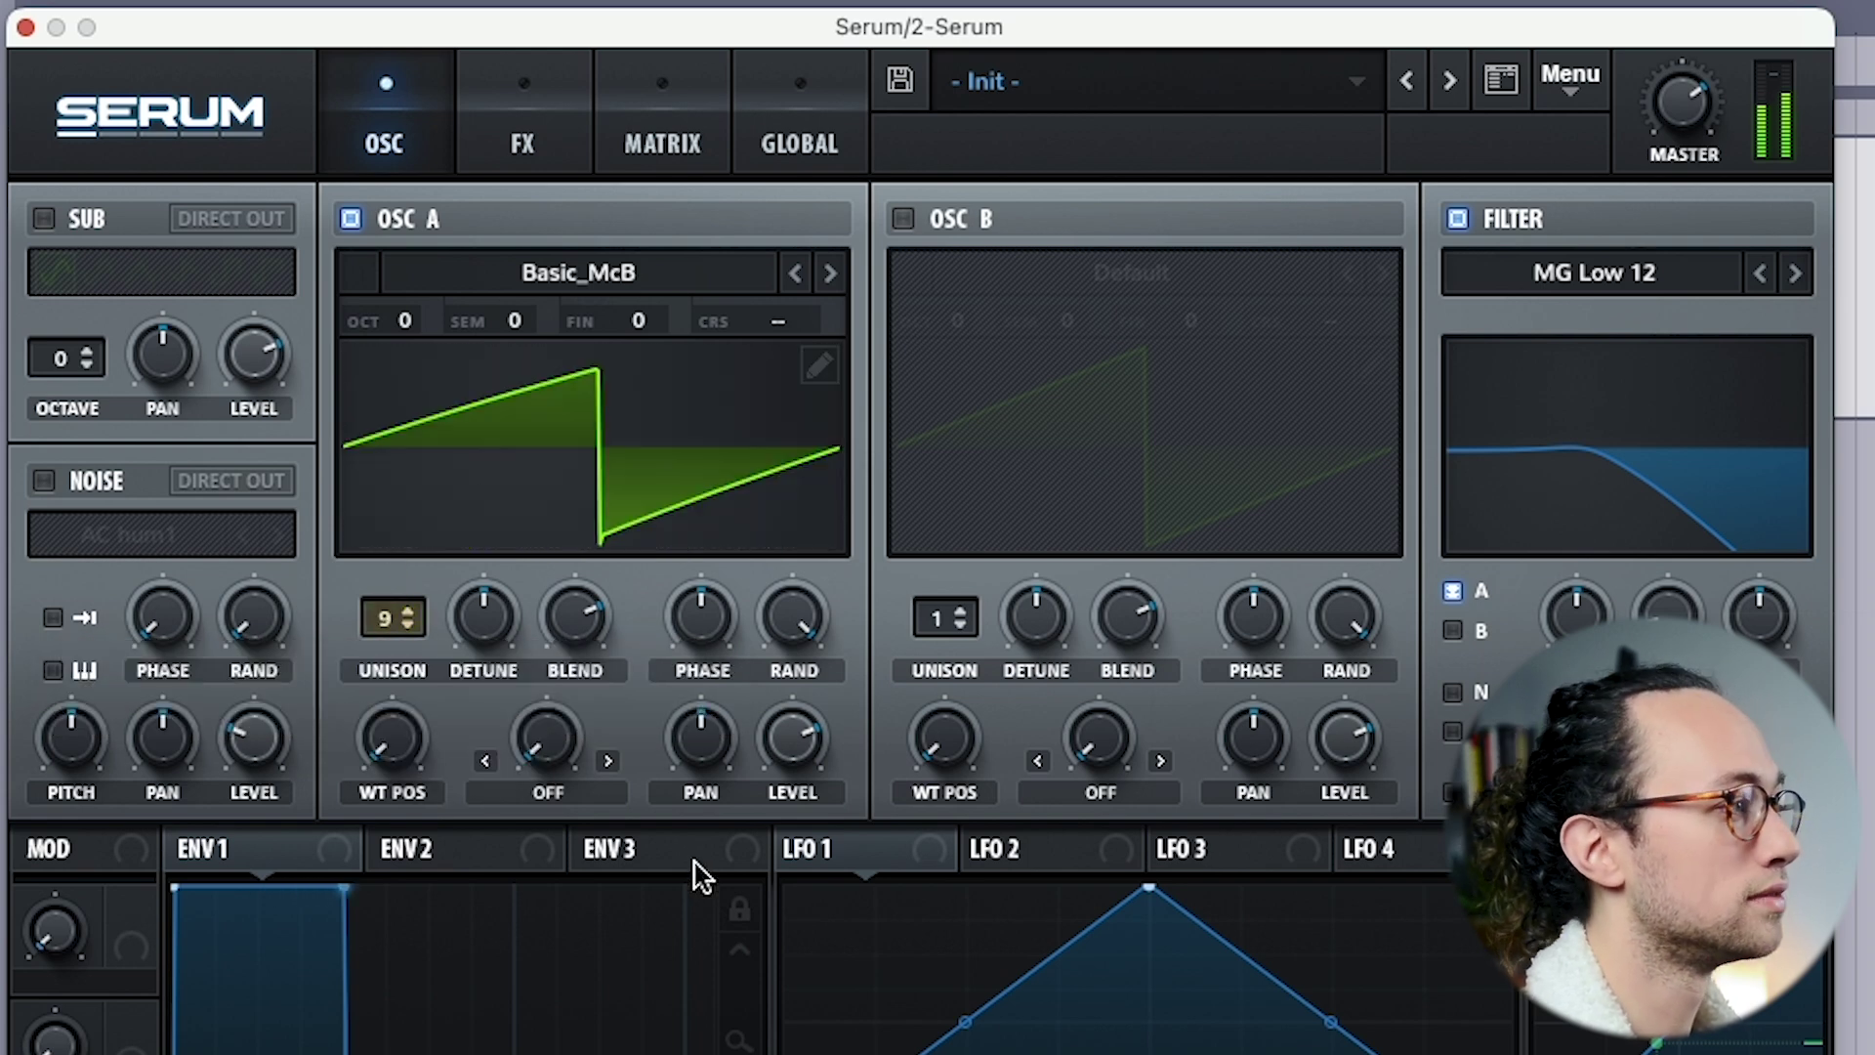
drag(483, 623, 479, 657)
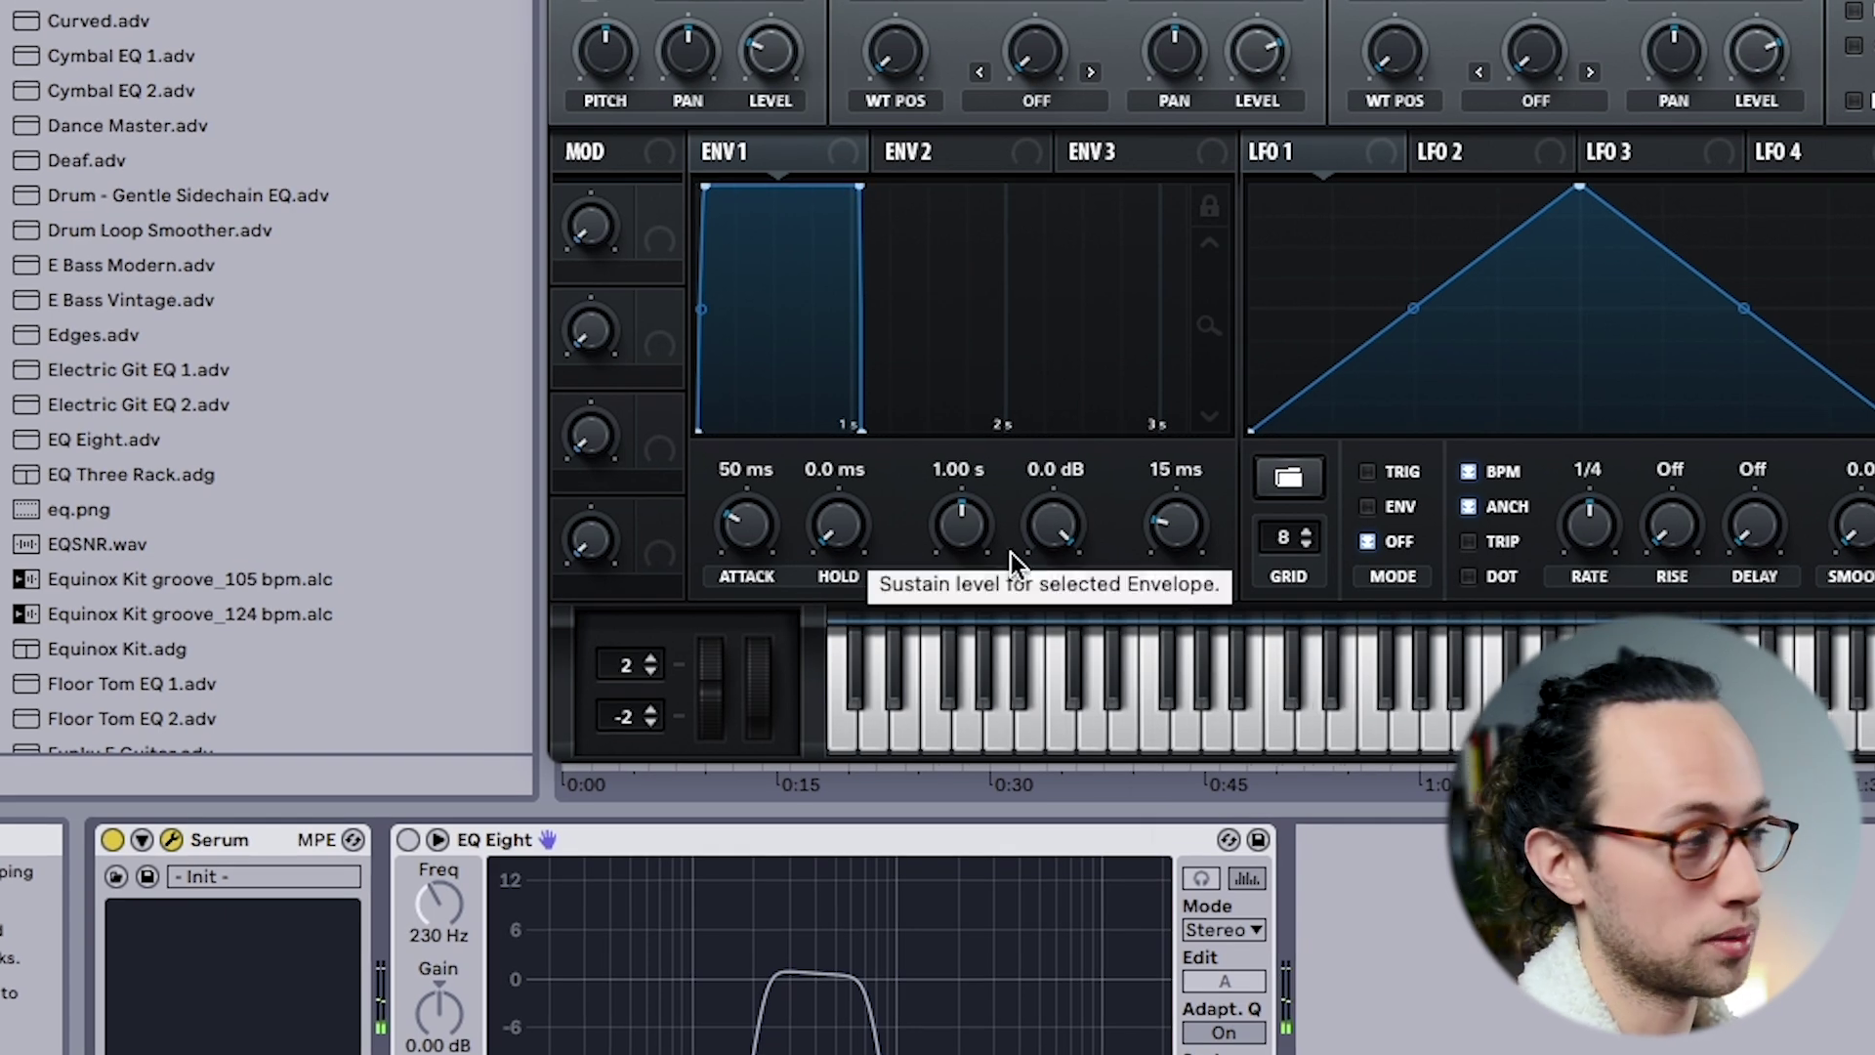
Lengthen Env 1's release to 2.01 s and route Env 1 to the filter cutoff
drag(1153, 561, 1174, 513)
drag(1213, 447, 1216, 436)
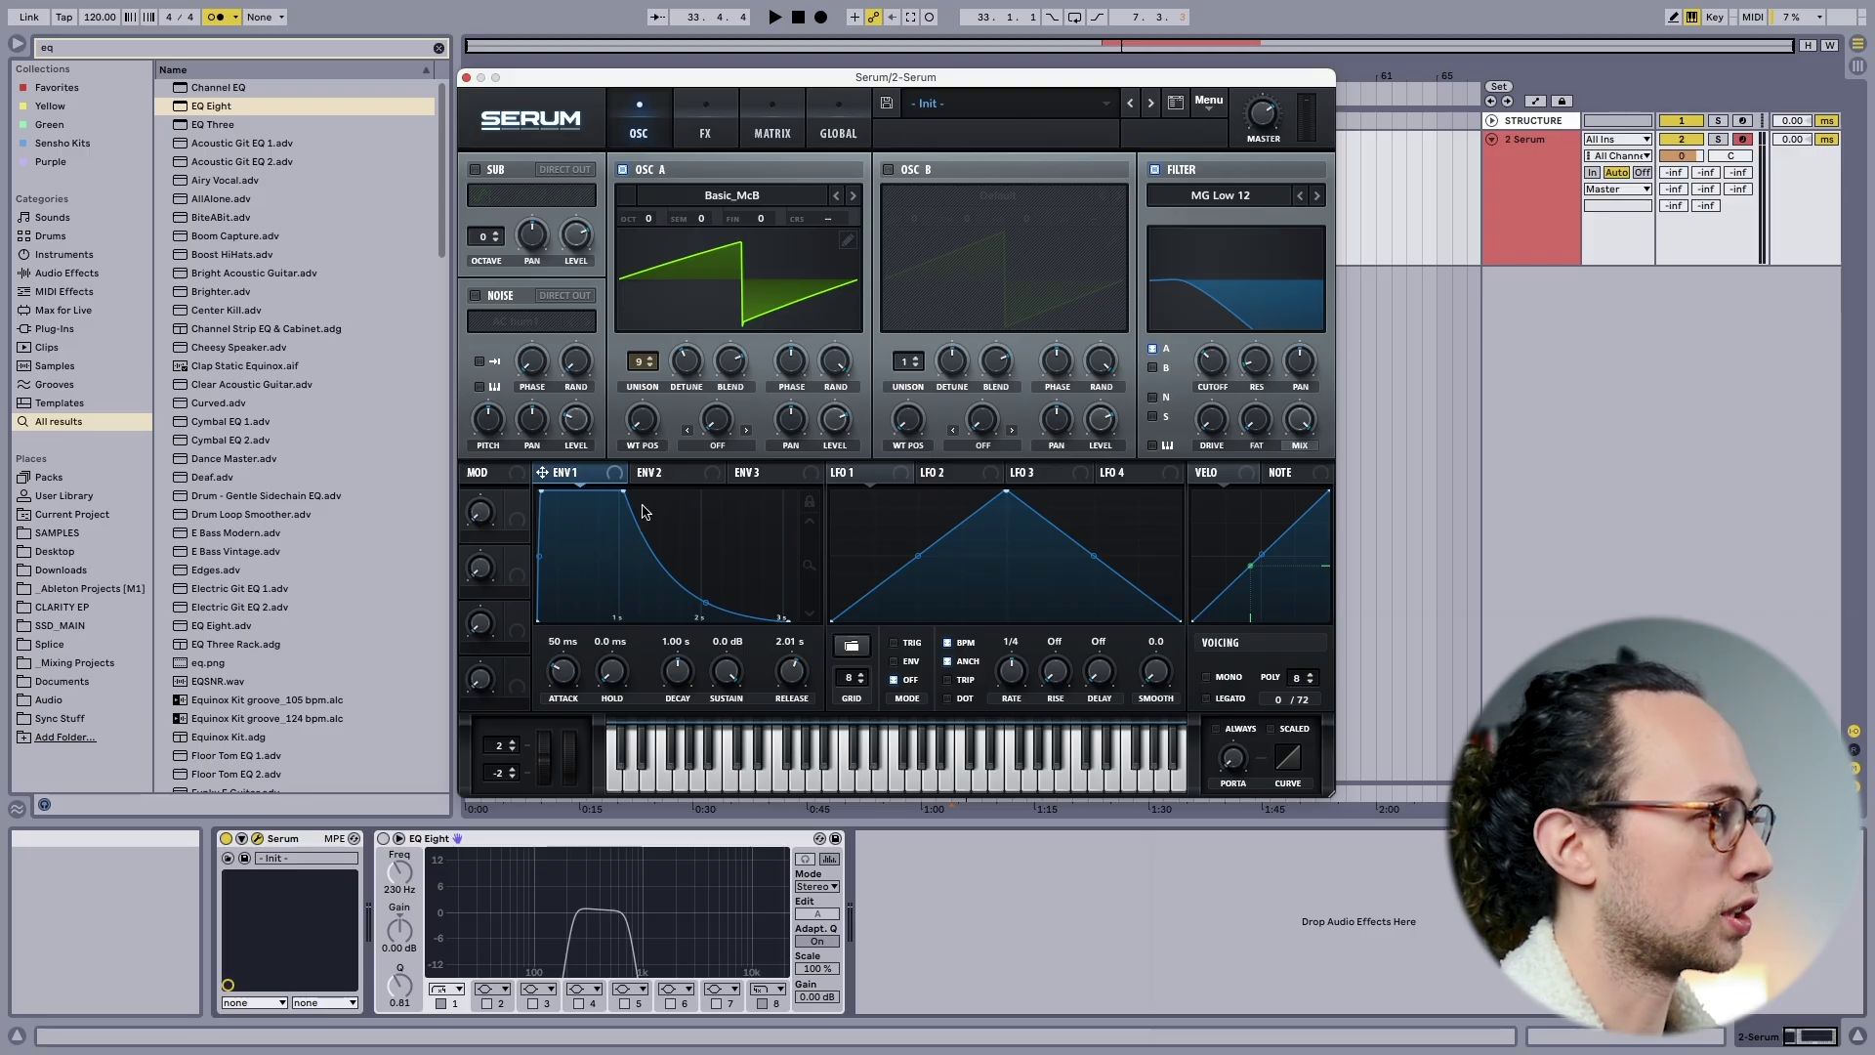
drag(931, 427, 1211, 360)
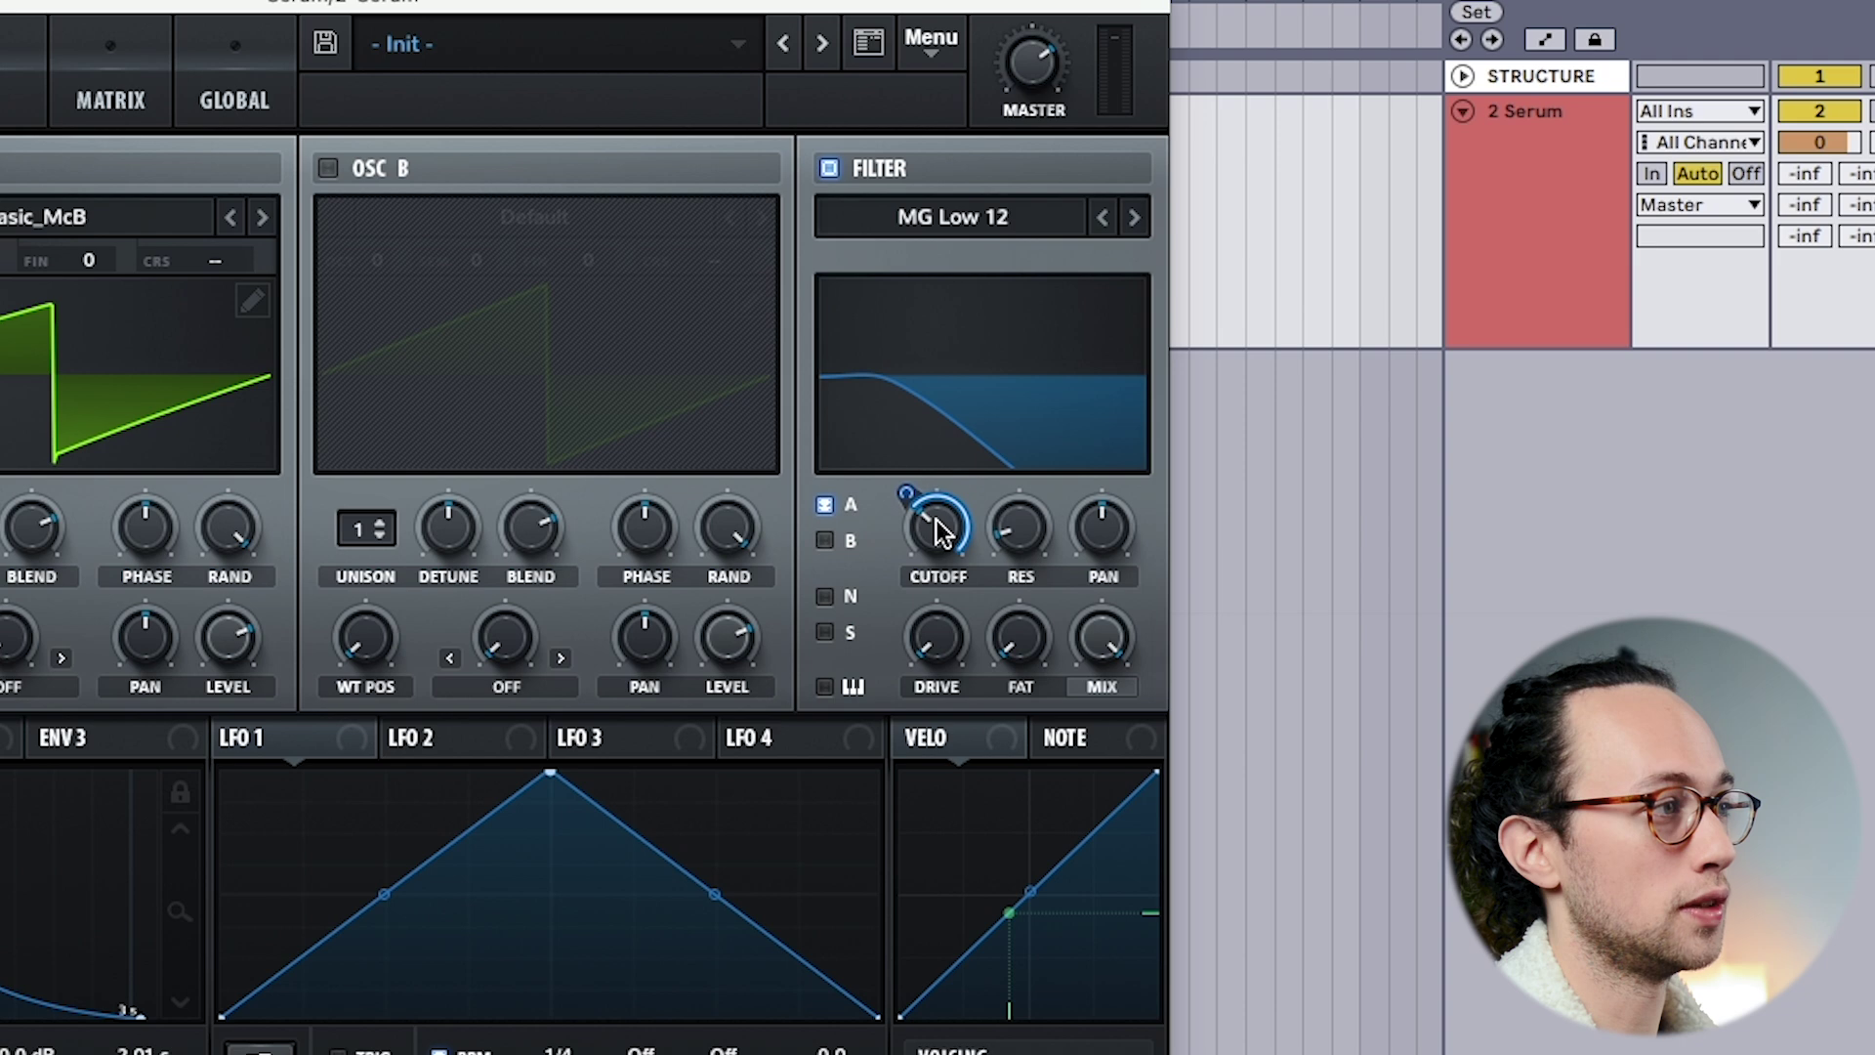
Confirm the Env 1 assignment on CUTOFF and reduce its modulation amount
right_click(936, 522)
click(883, 596)
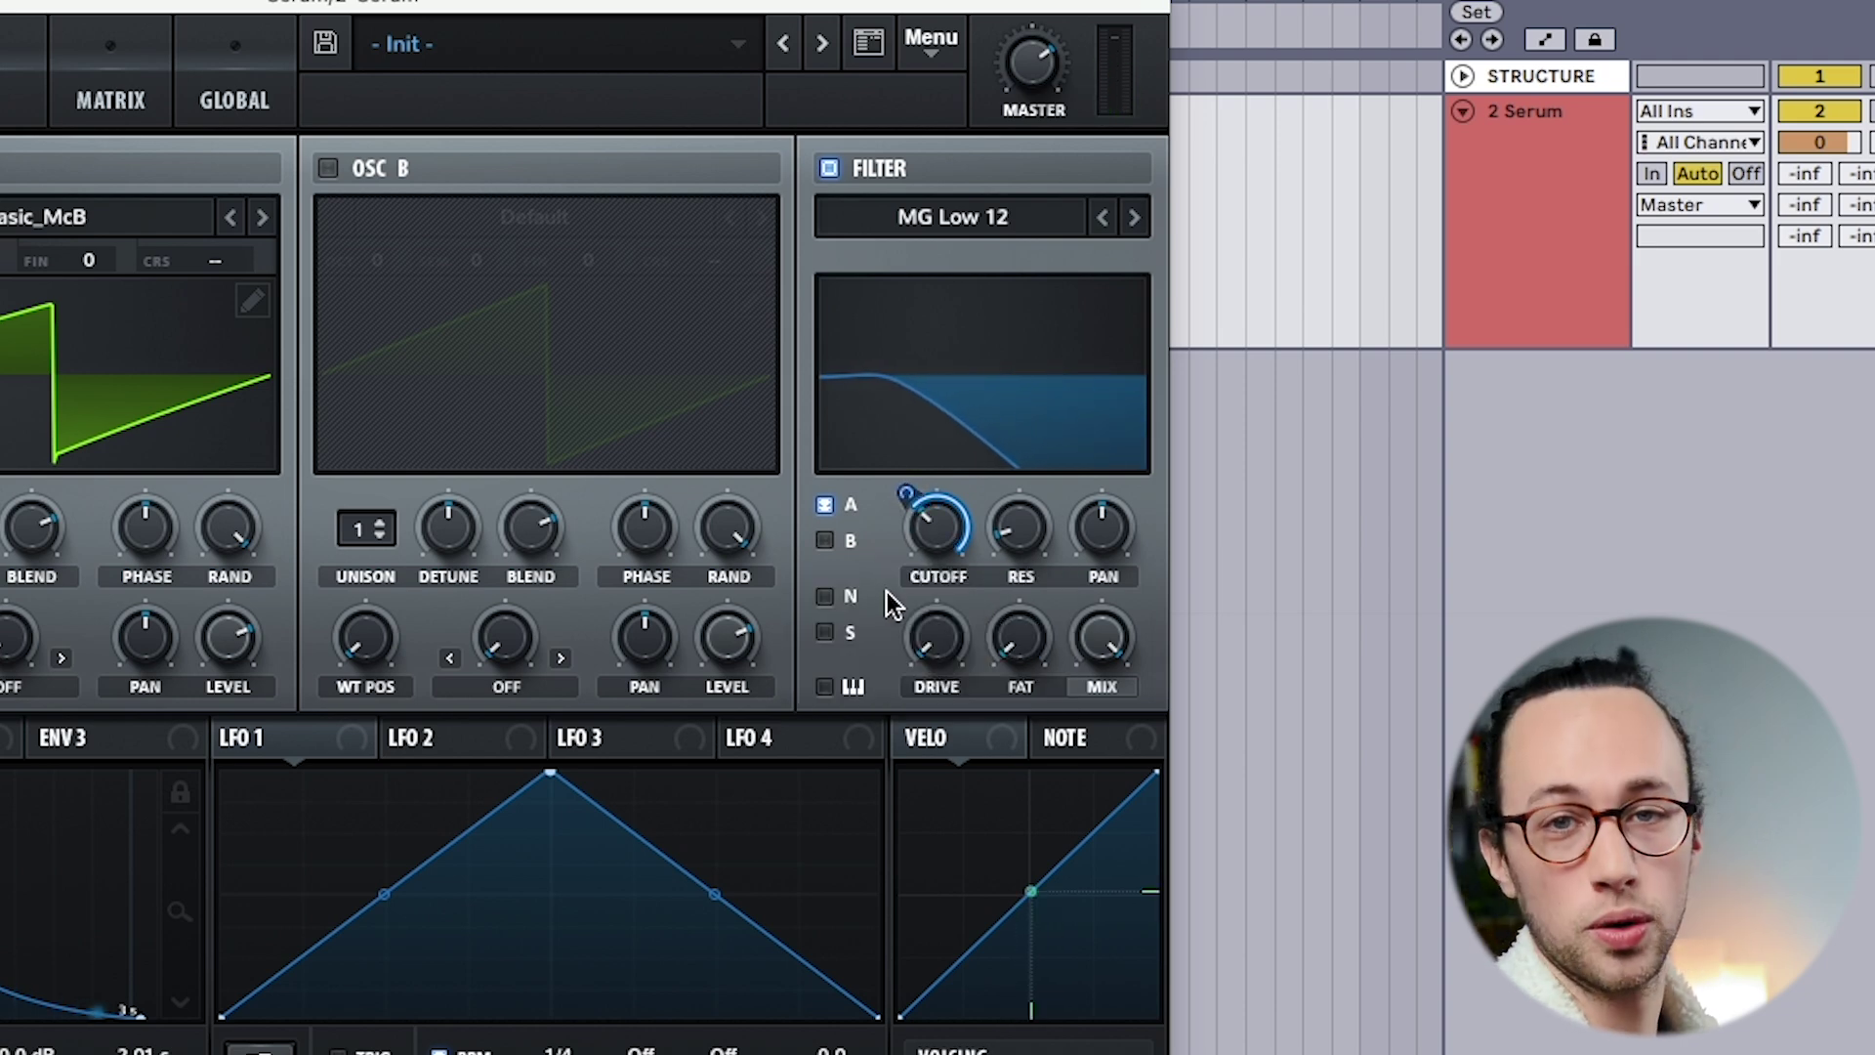
mouse_move(904, 502)
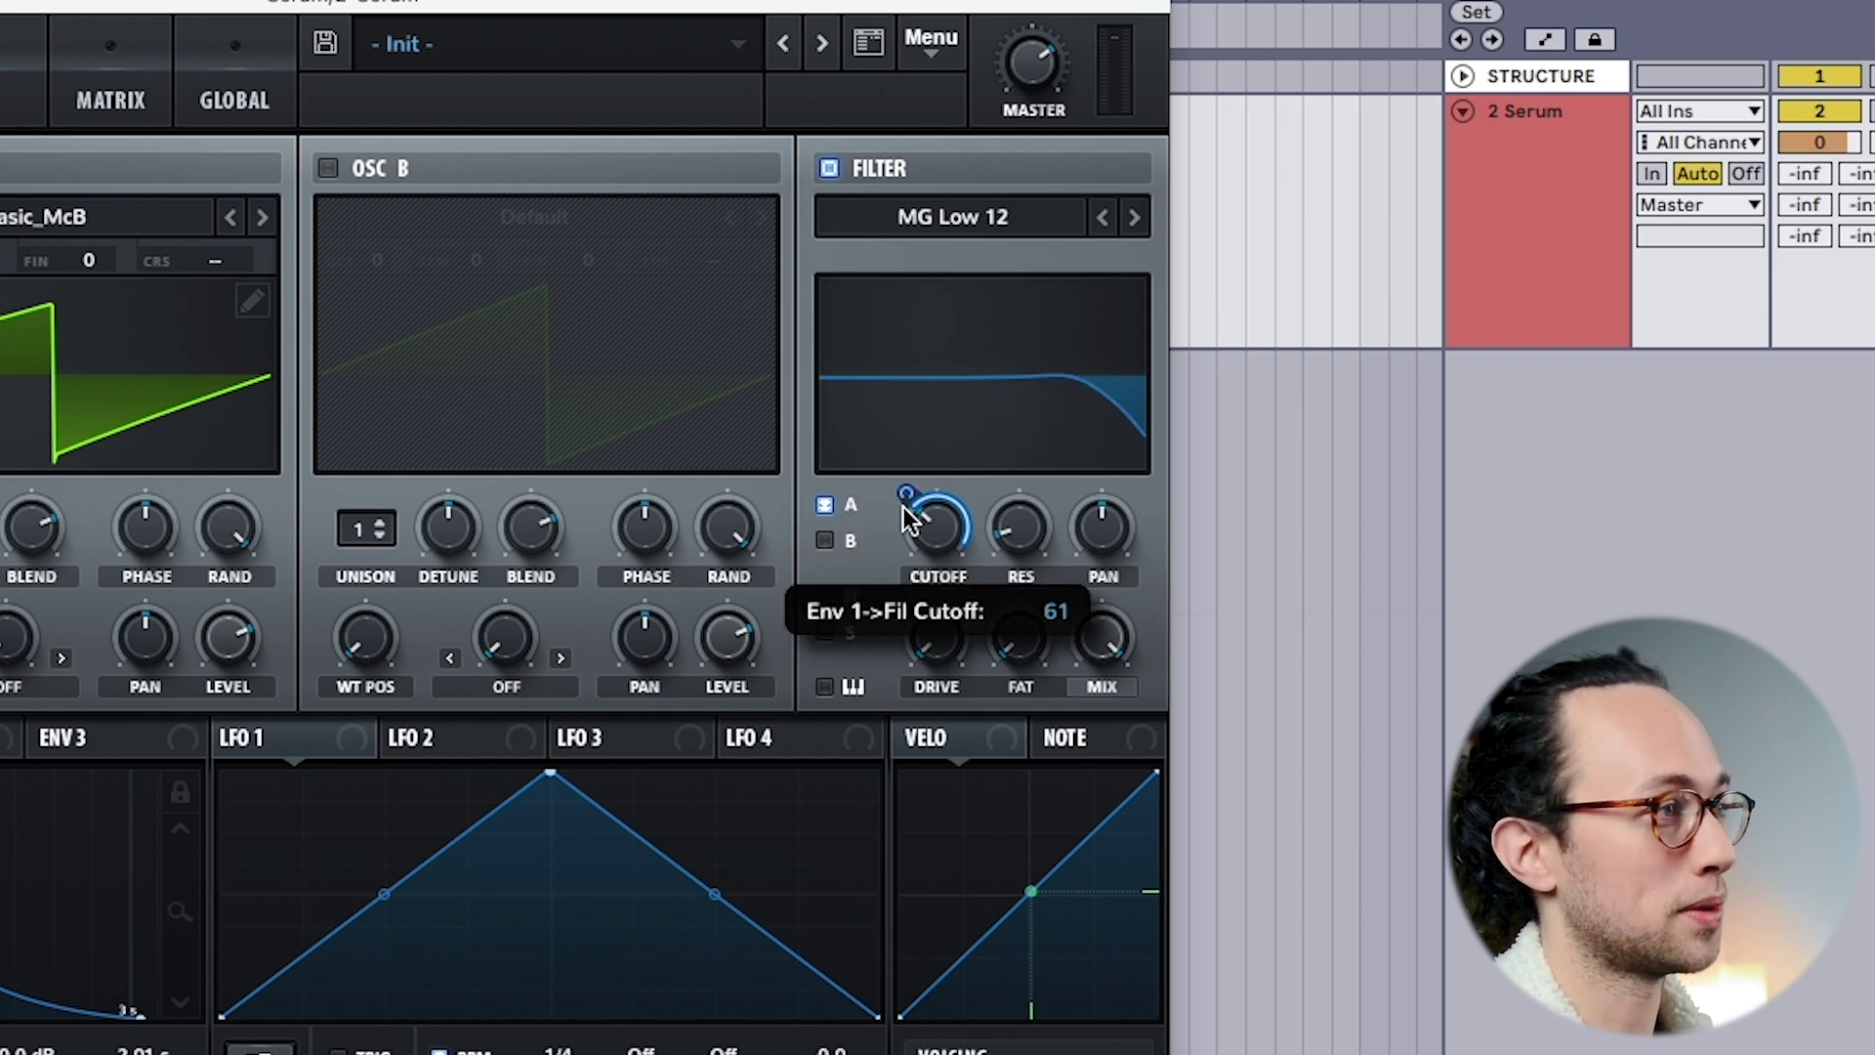
drag(889, 565, 887, 566)
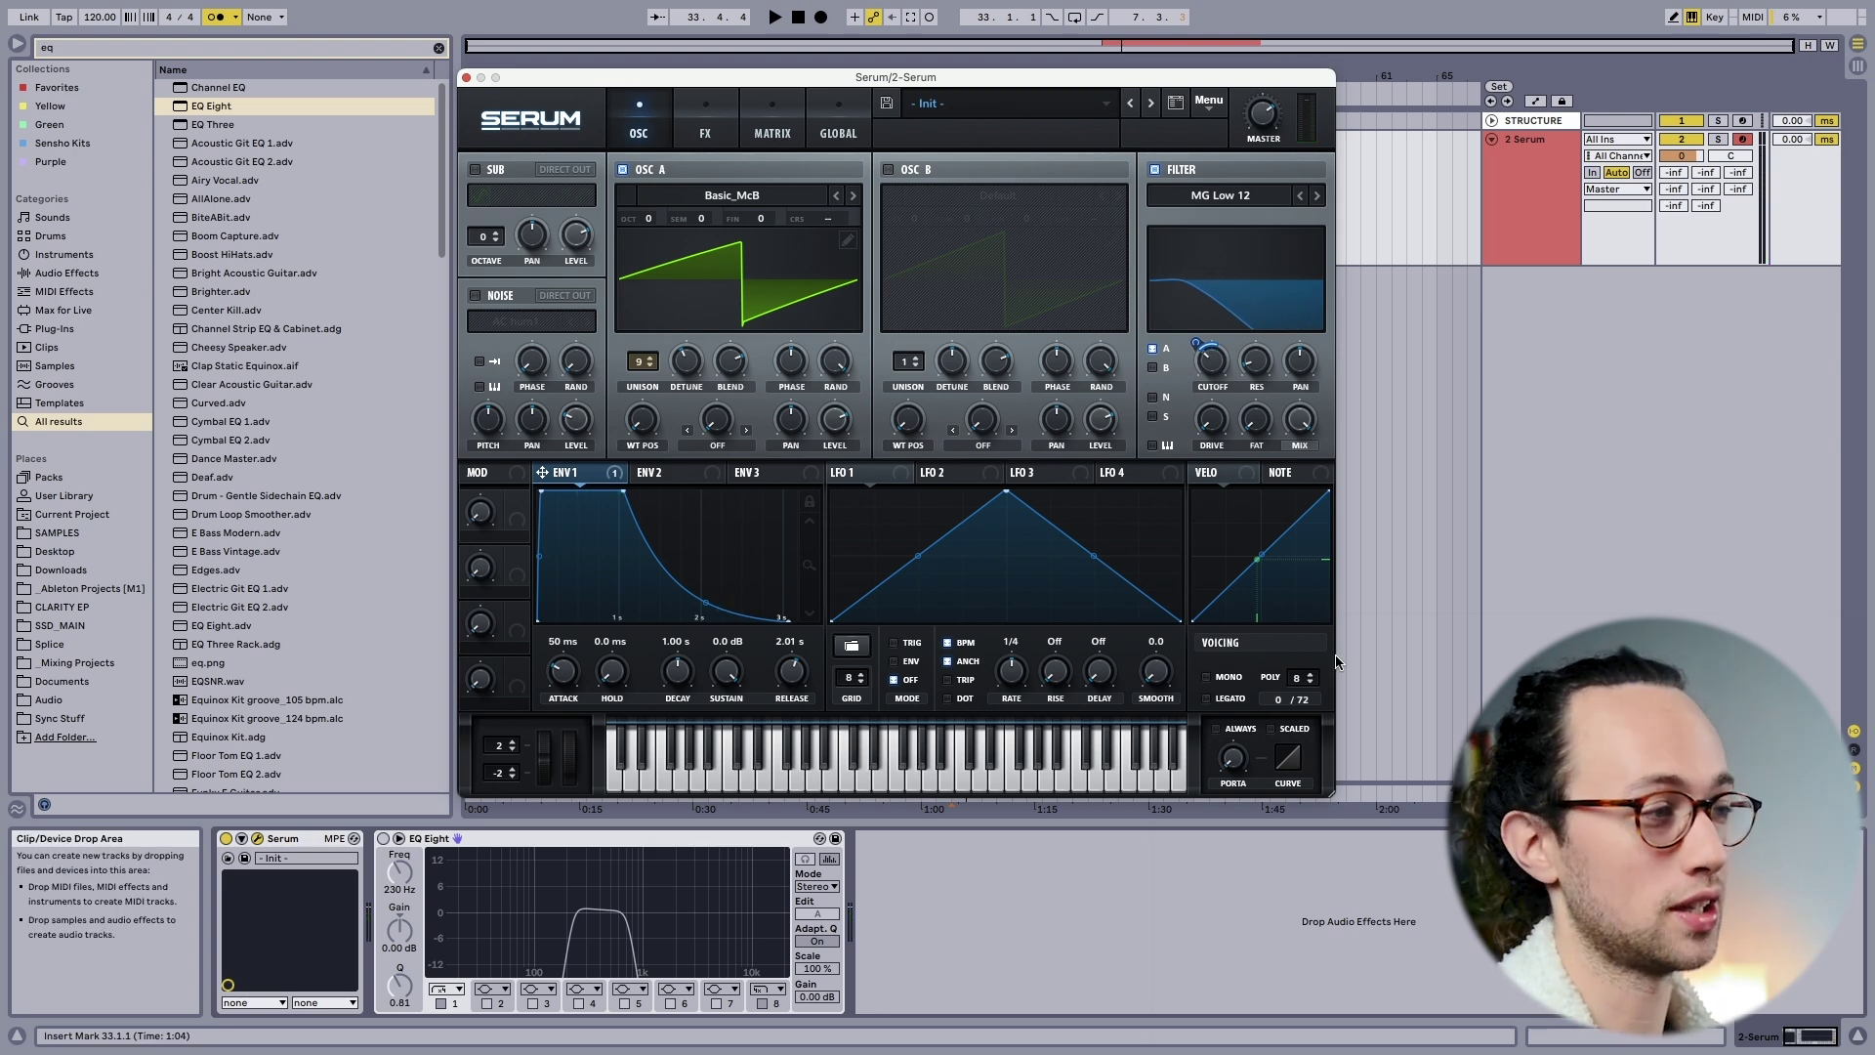
Raise the POLY voice count from 8 to 16
scroll(1300, 681, up, 6)
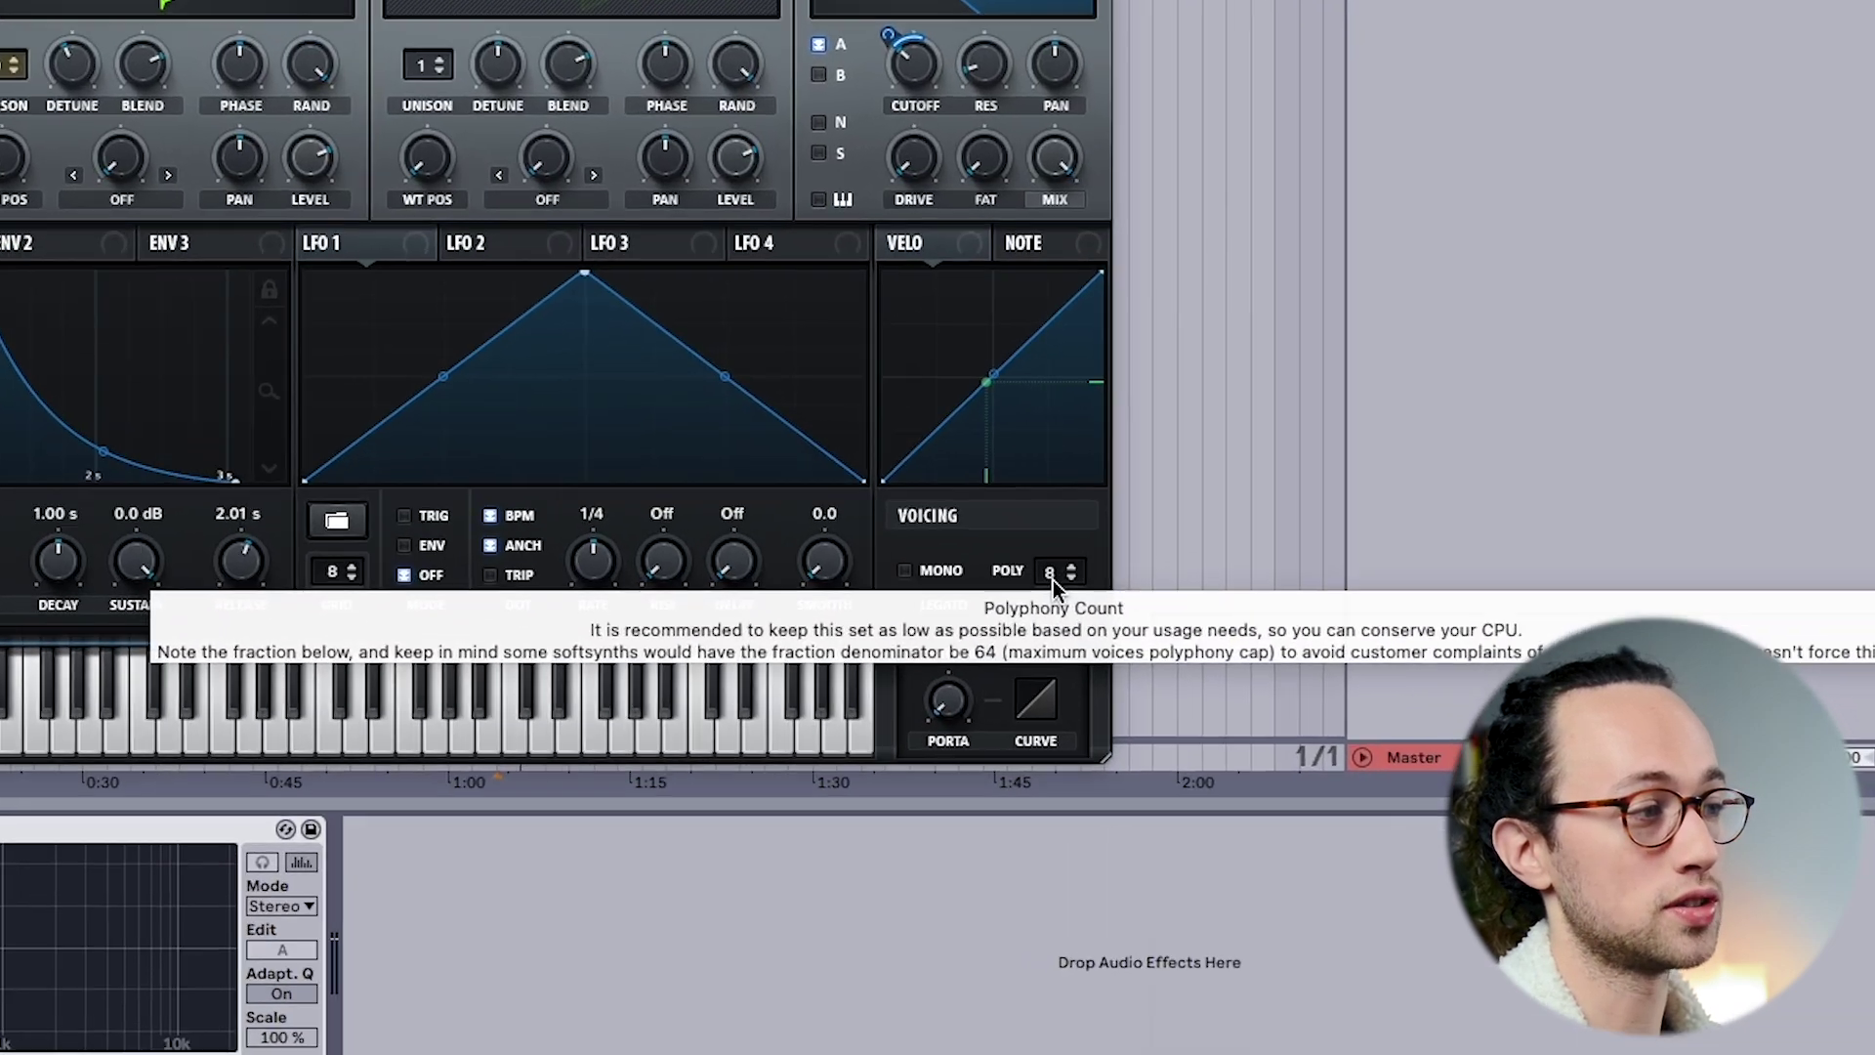
scroll(980, 498, up, 2)
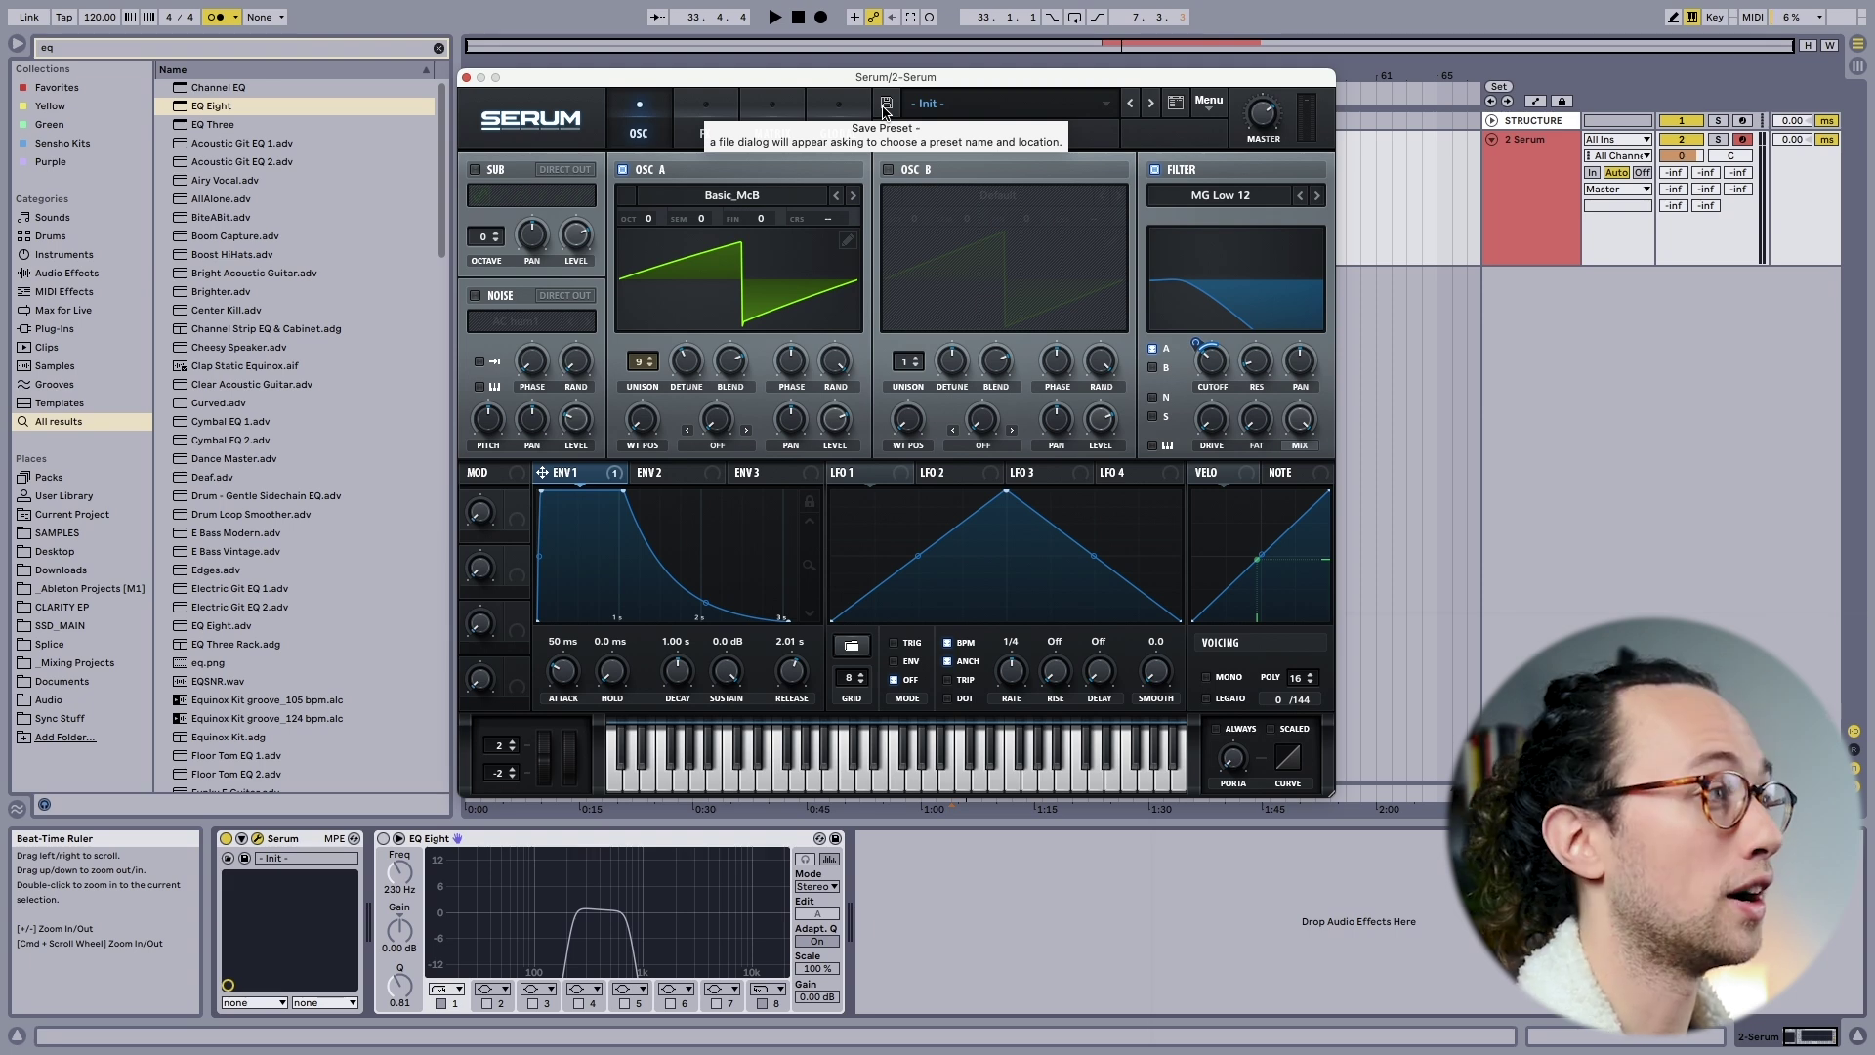
Save the patch as the preset 'Dreamy Pad Start'
click(885, 109)
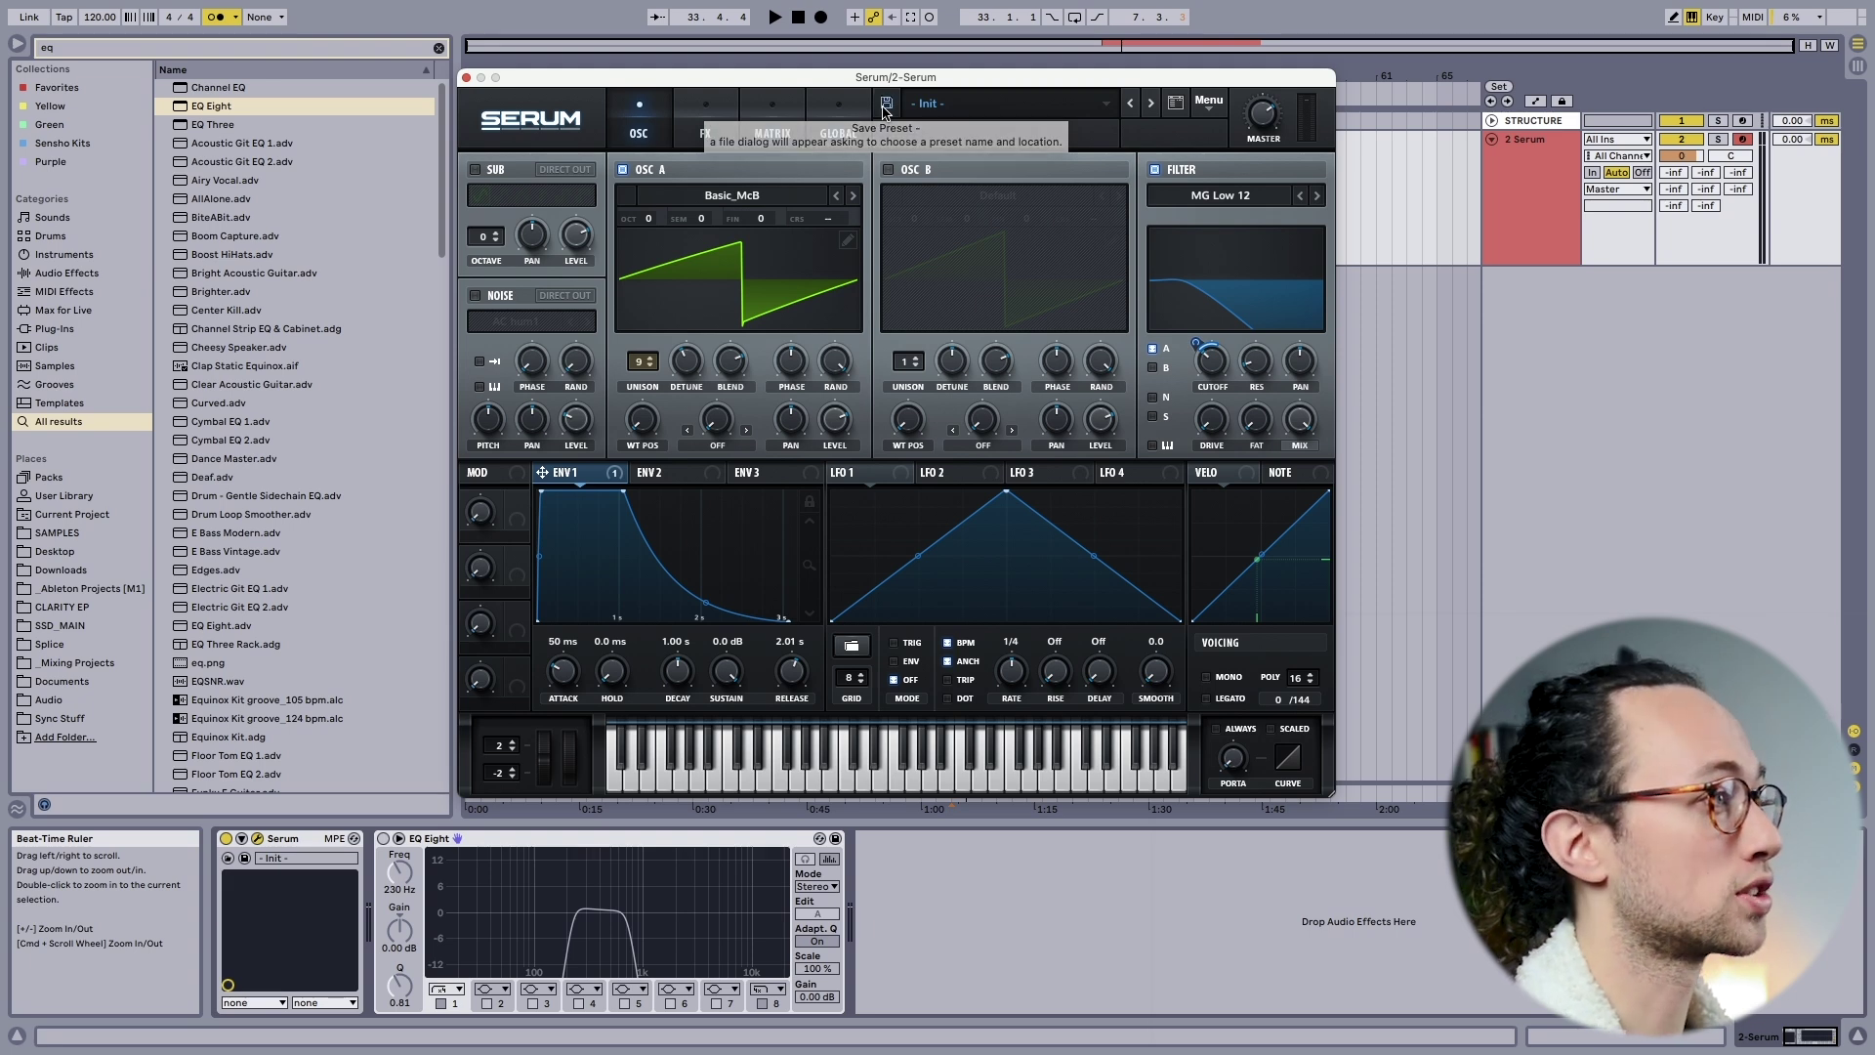
text(Dreamy Pad Start)
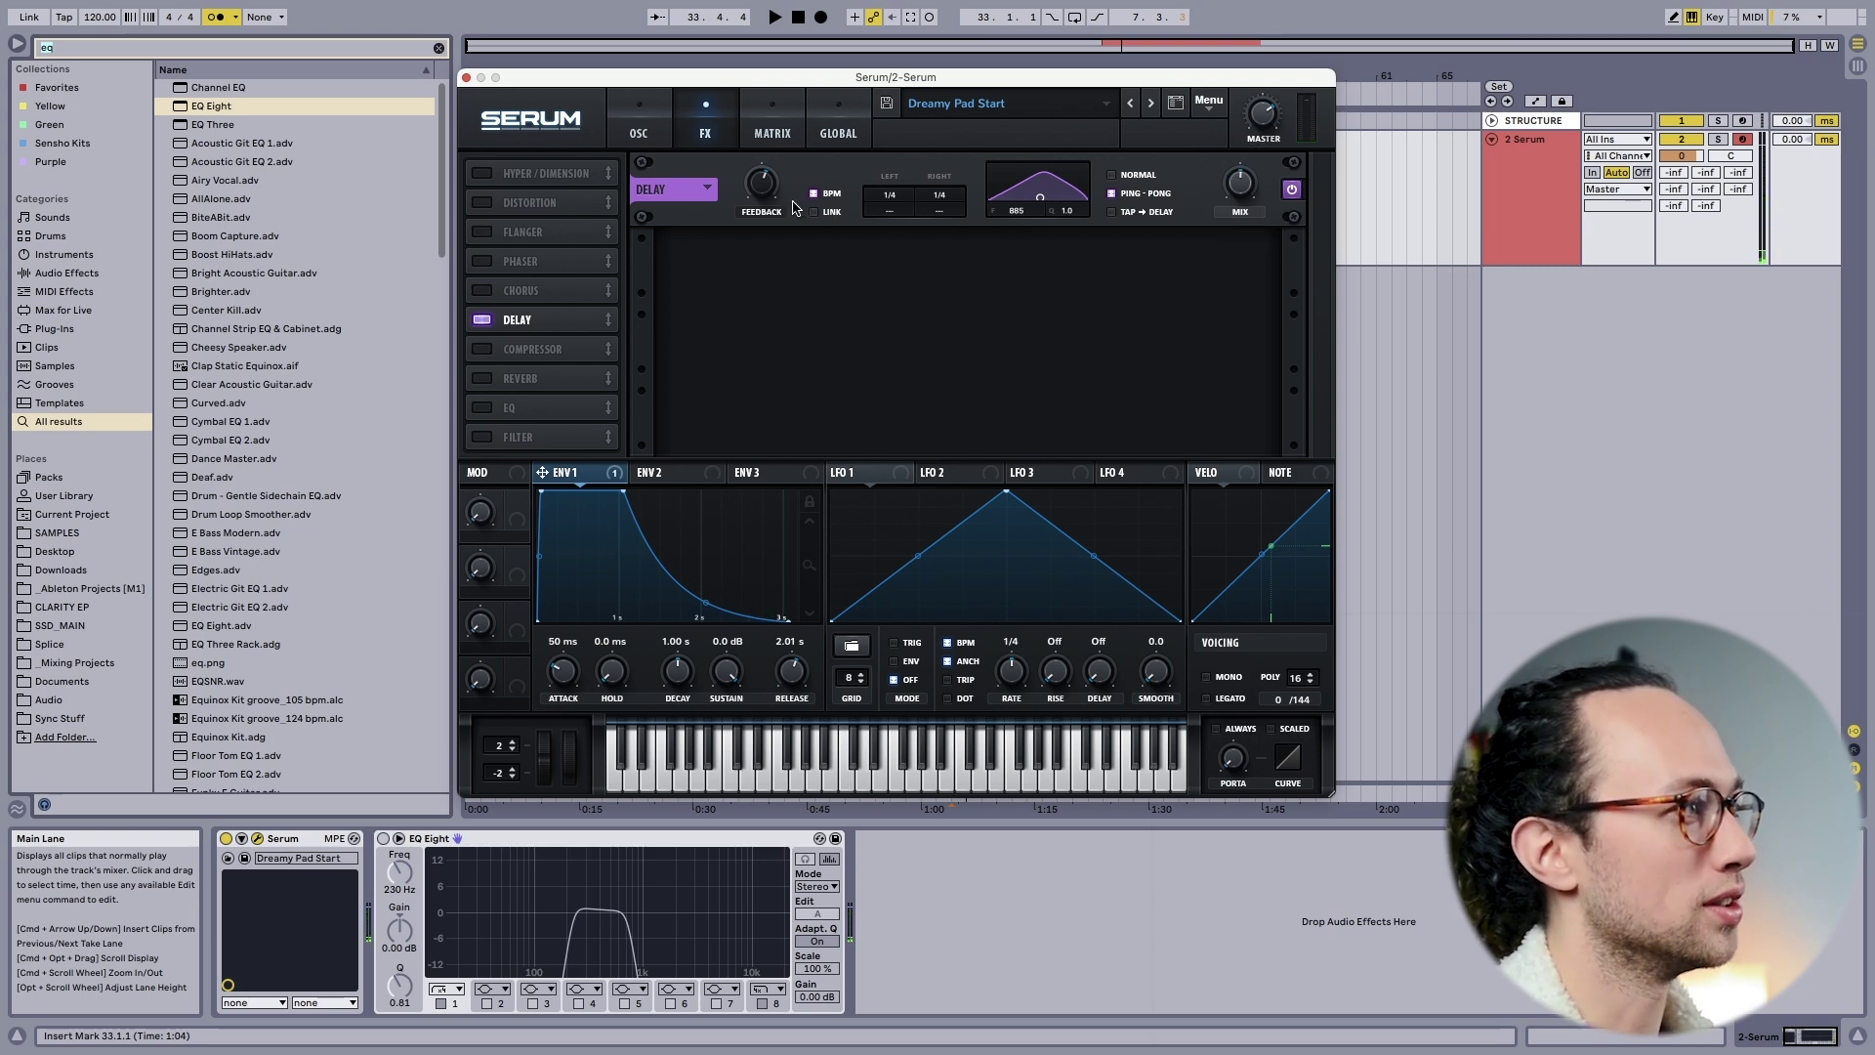
Enable the Hall reverb after the delay in Serum's FX rack
mouse_move(771, 194)
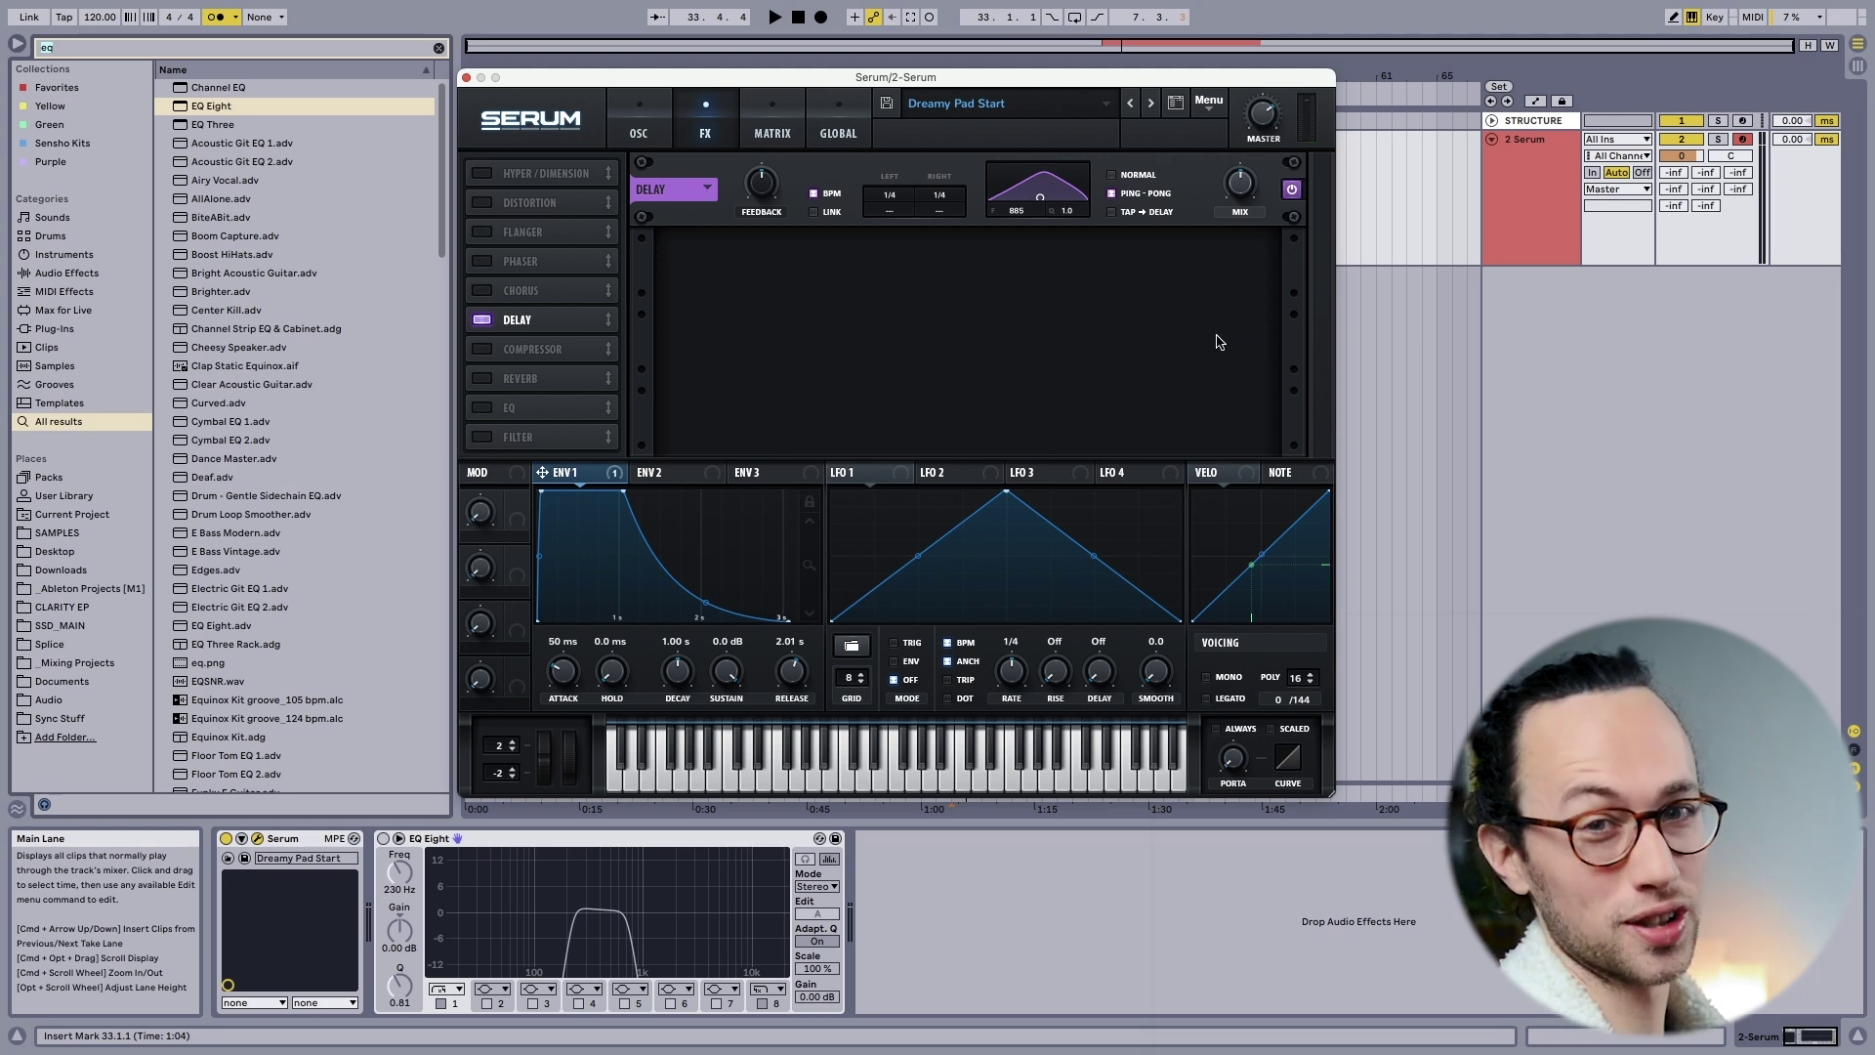
click(483, 379)
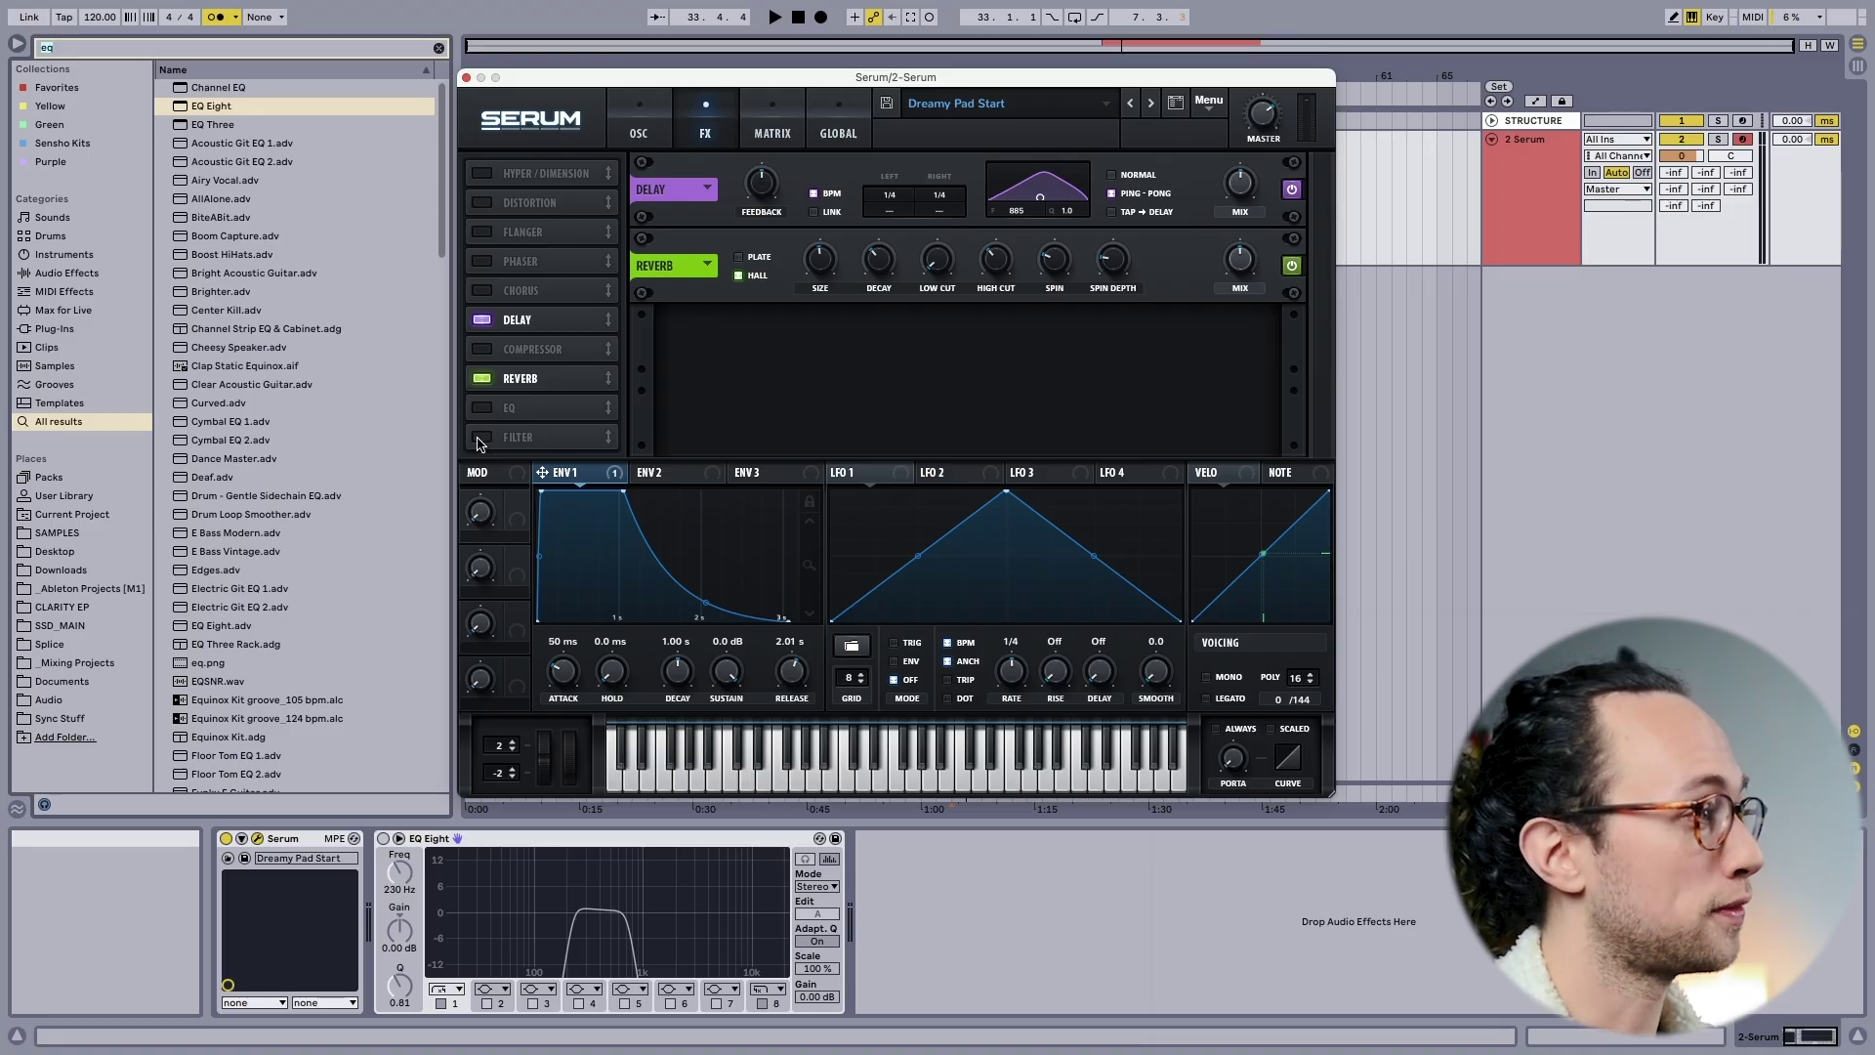
Add Serum's Filter effect set to the Formant-II type
click(481, 436)
click(789, 342)
mouse_move(801, 432)
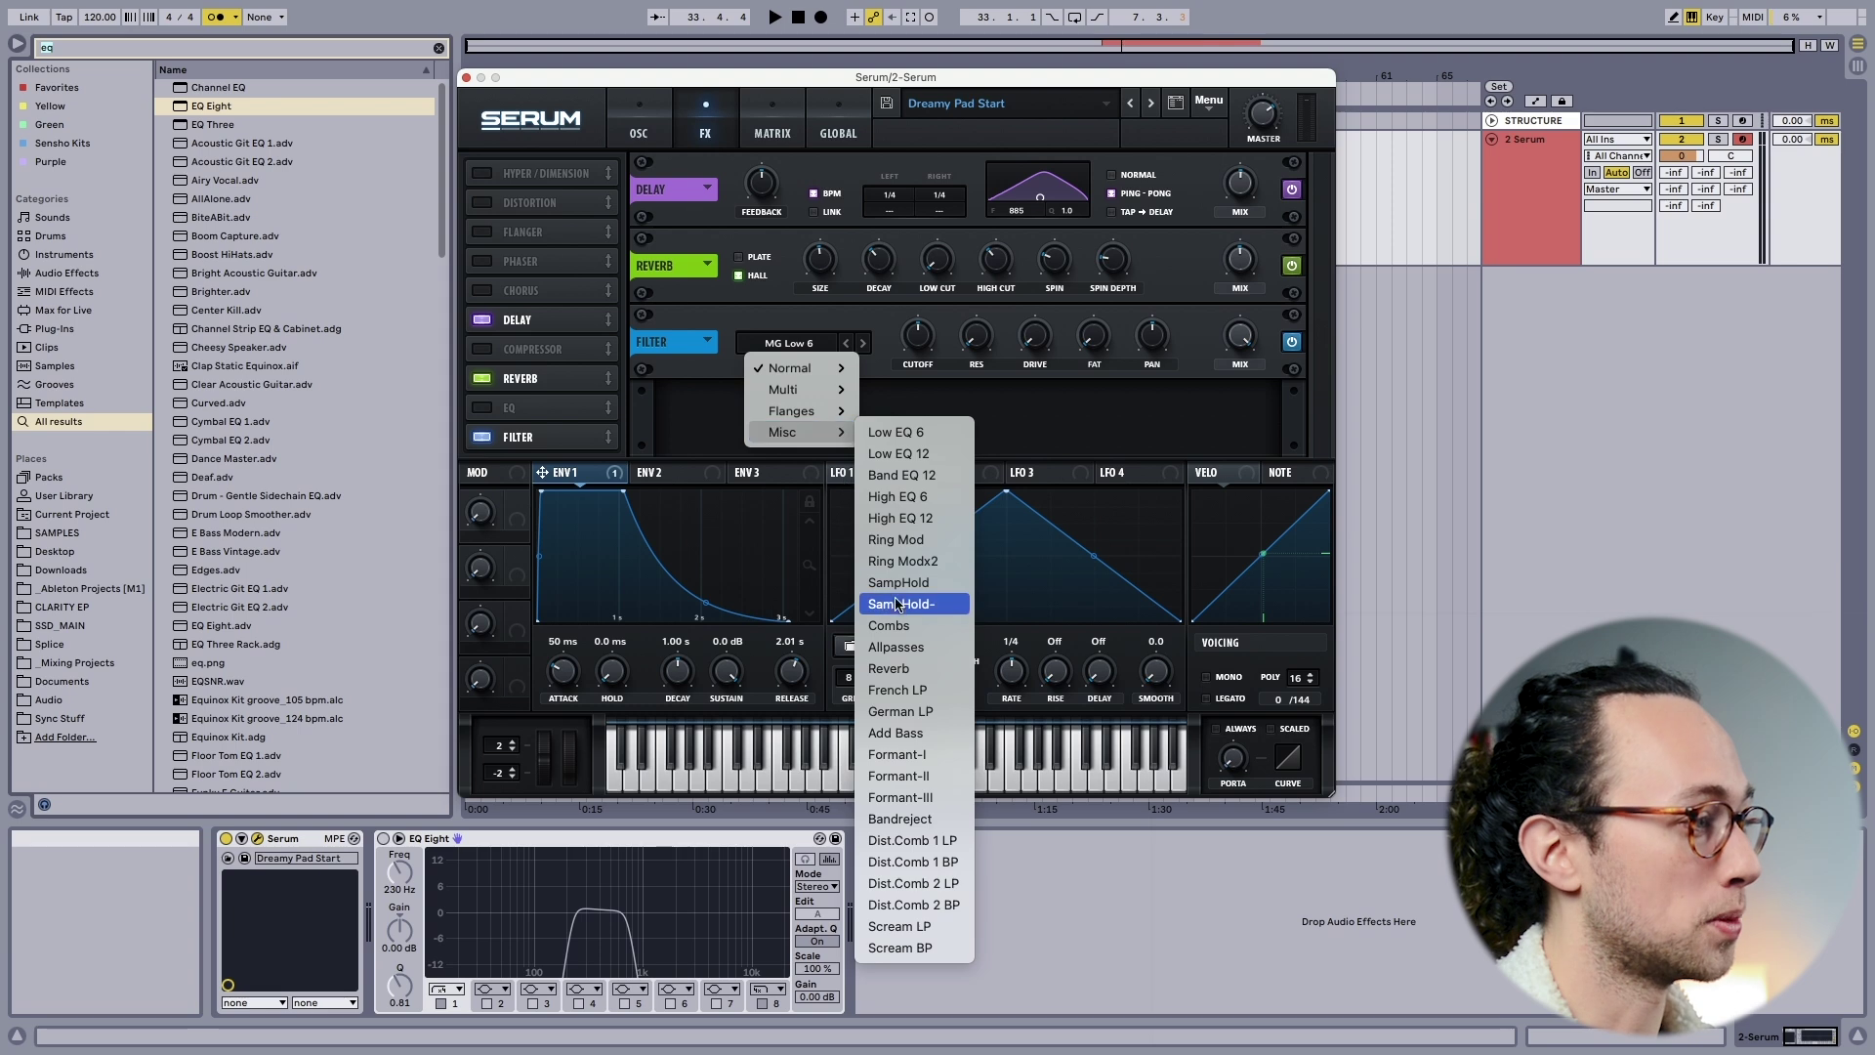
click(899, 776)
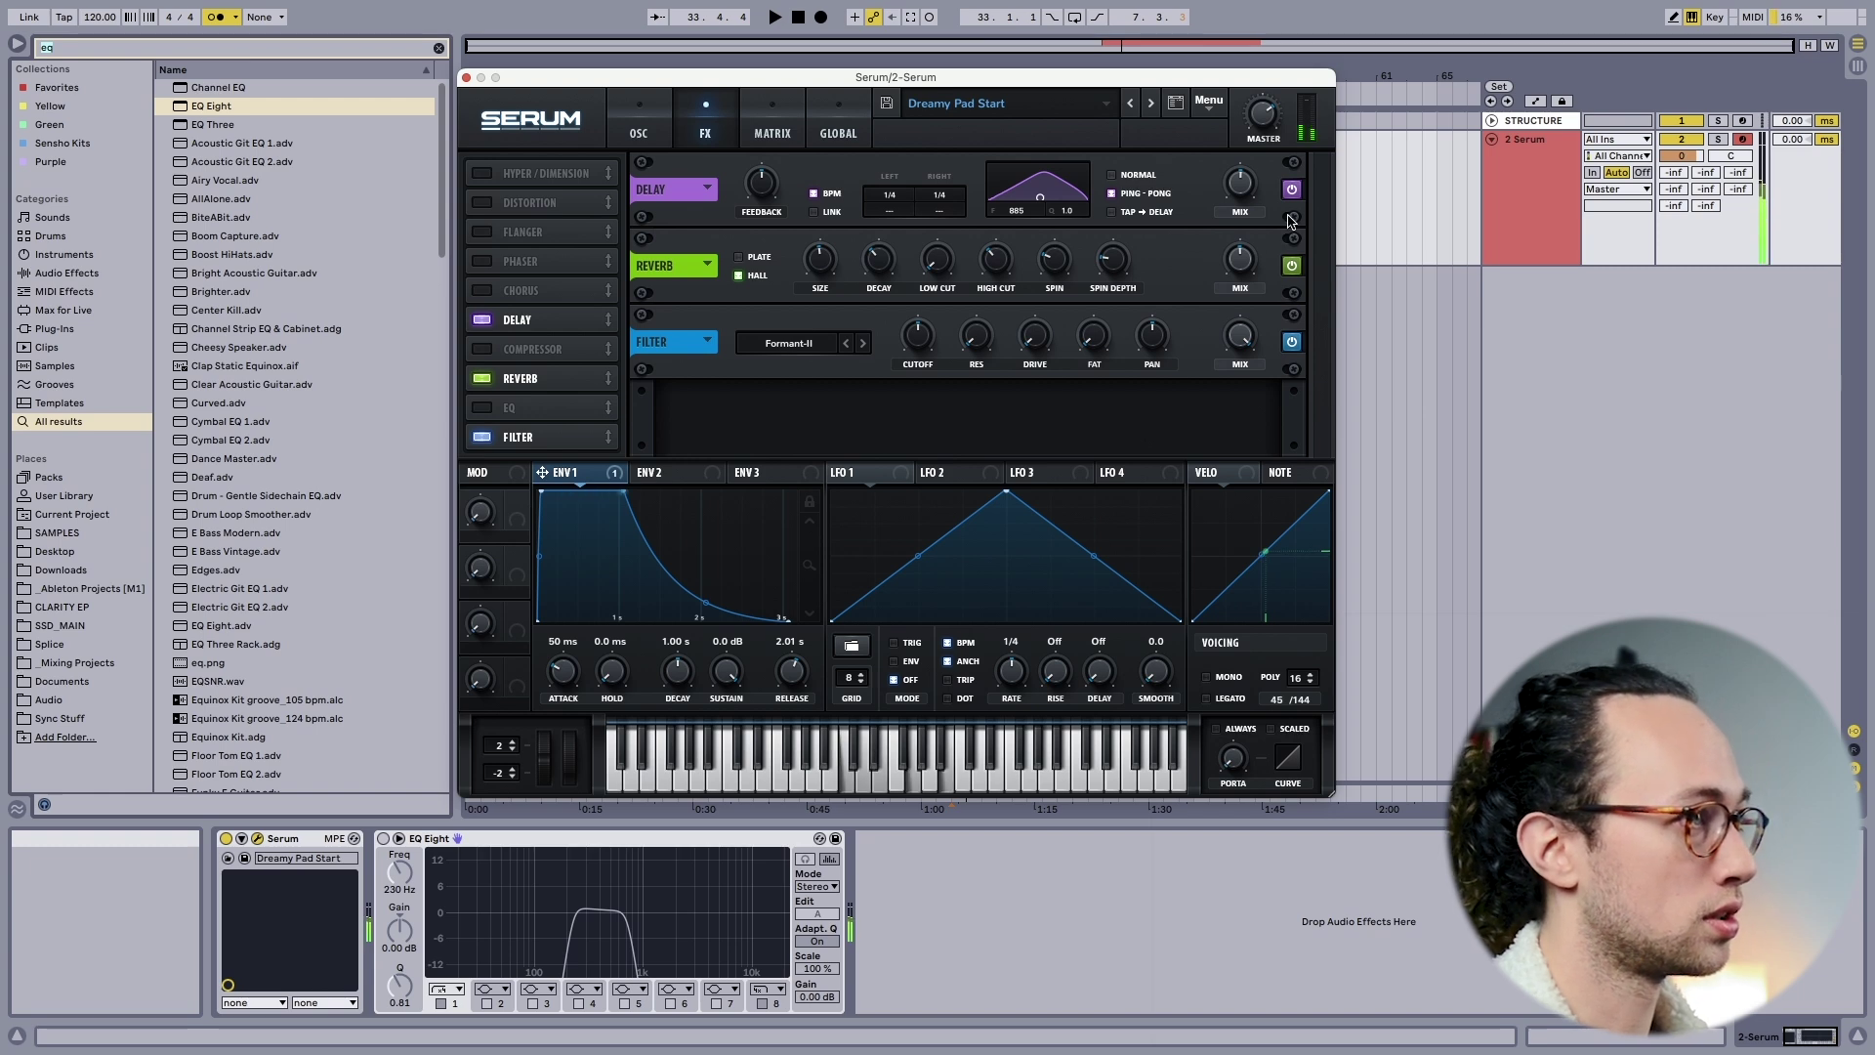
Leave the filter cutoff near 2.2 kHz, enable the Phaser, and delete EQ Eight
drag(920, 344, 924, 244)
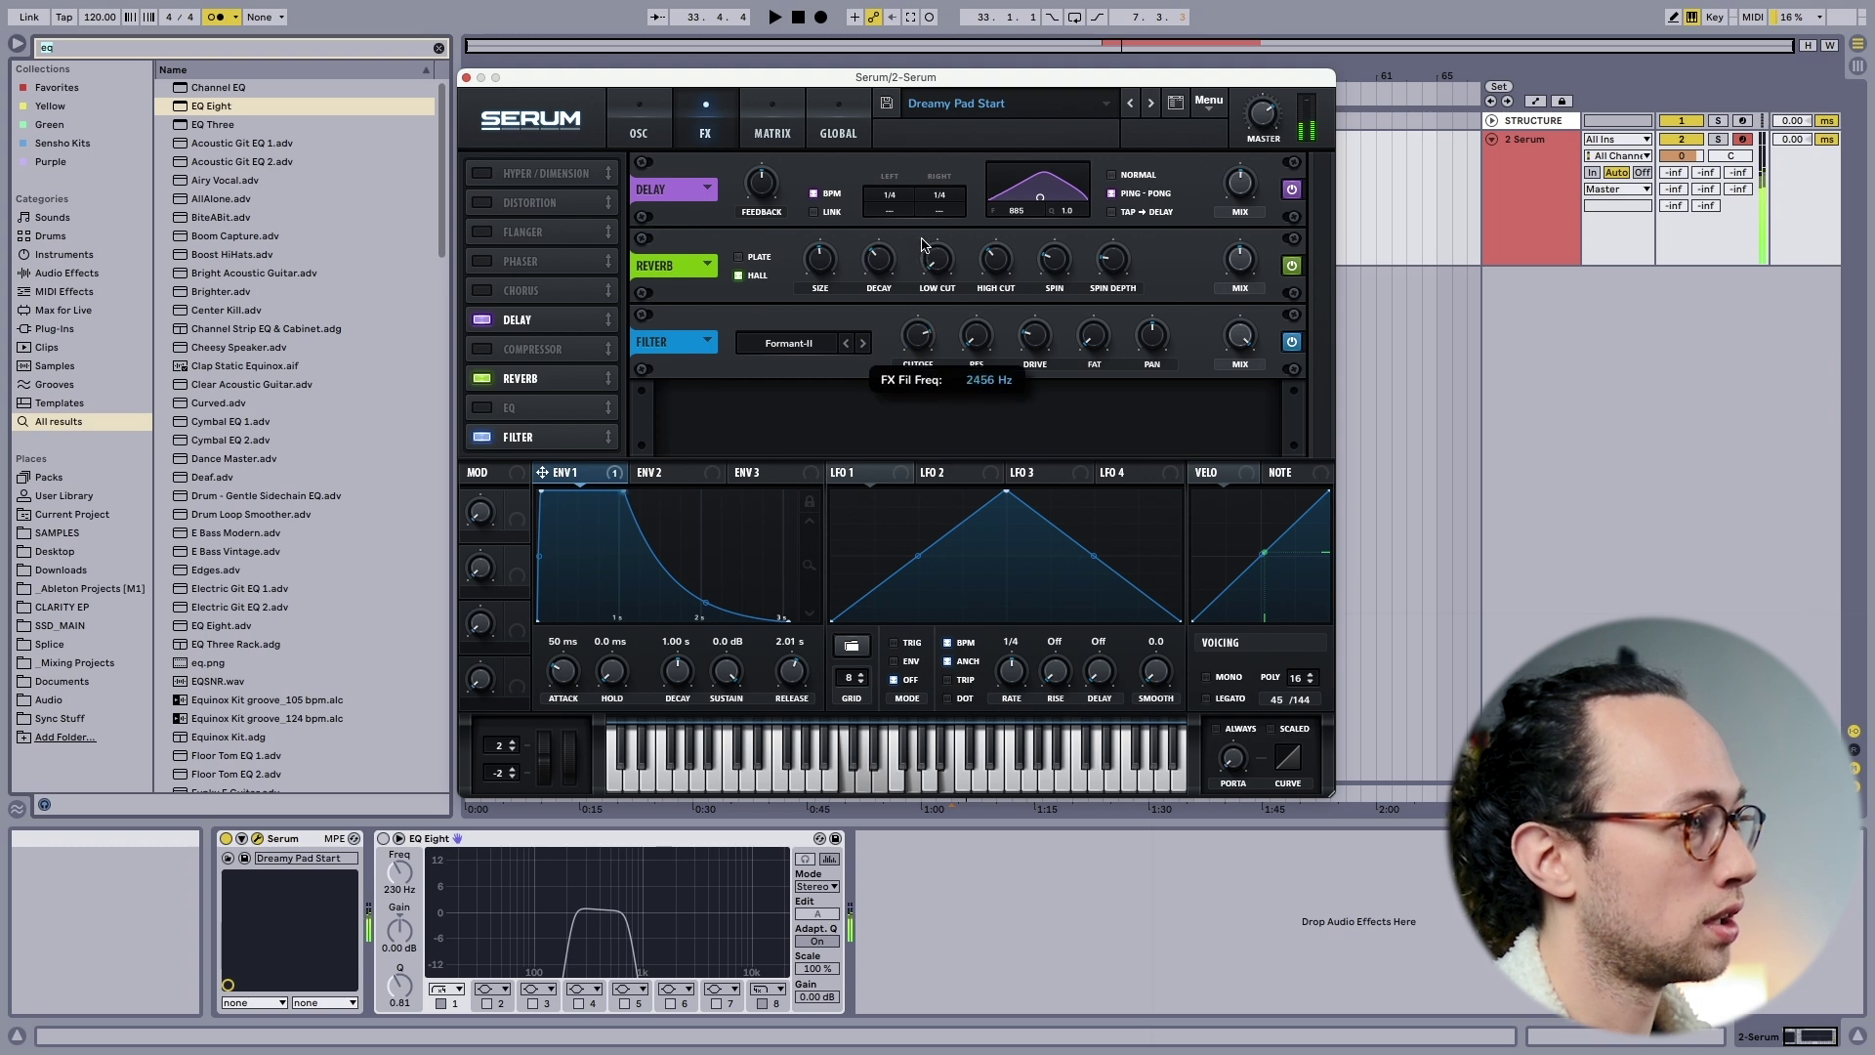
drag(923, 246, 923, 249)
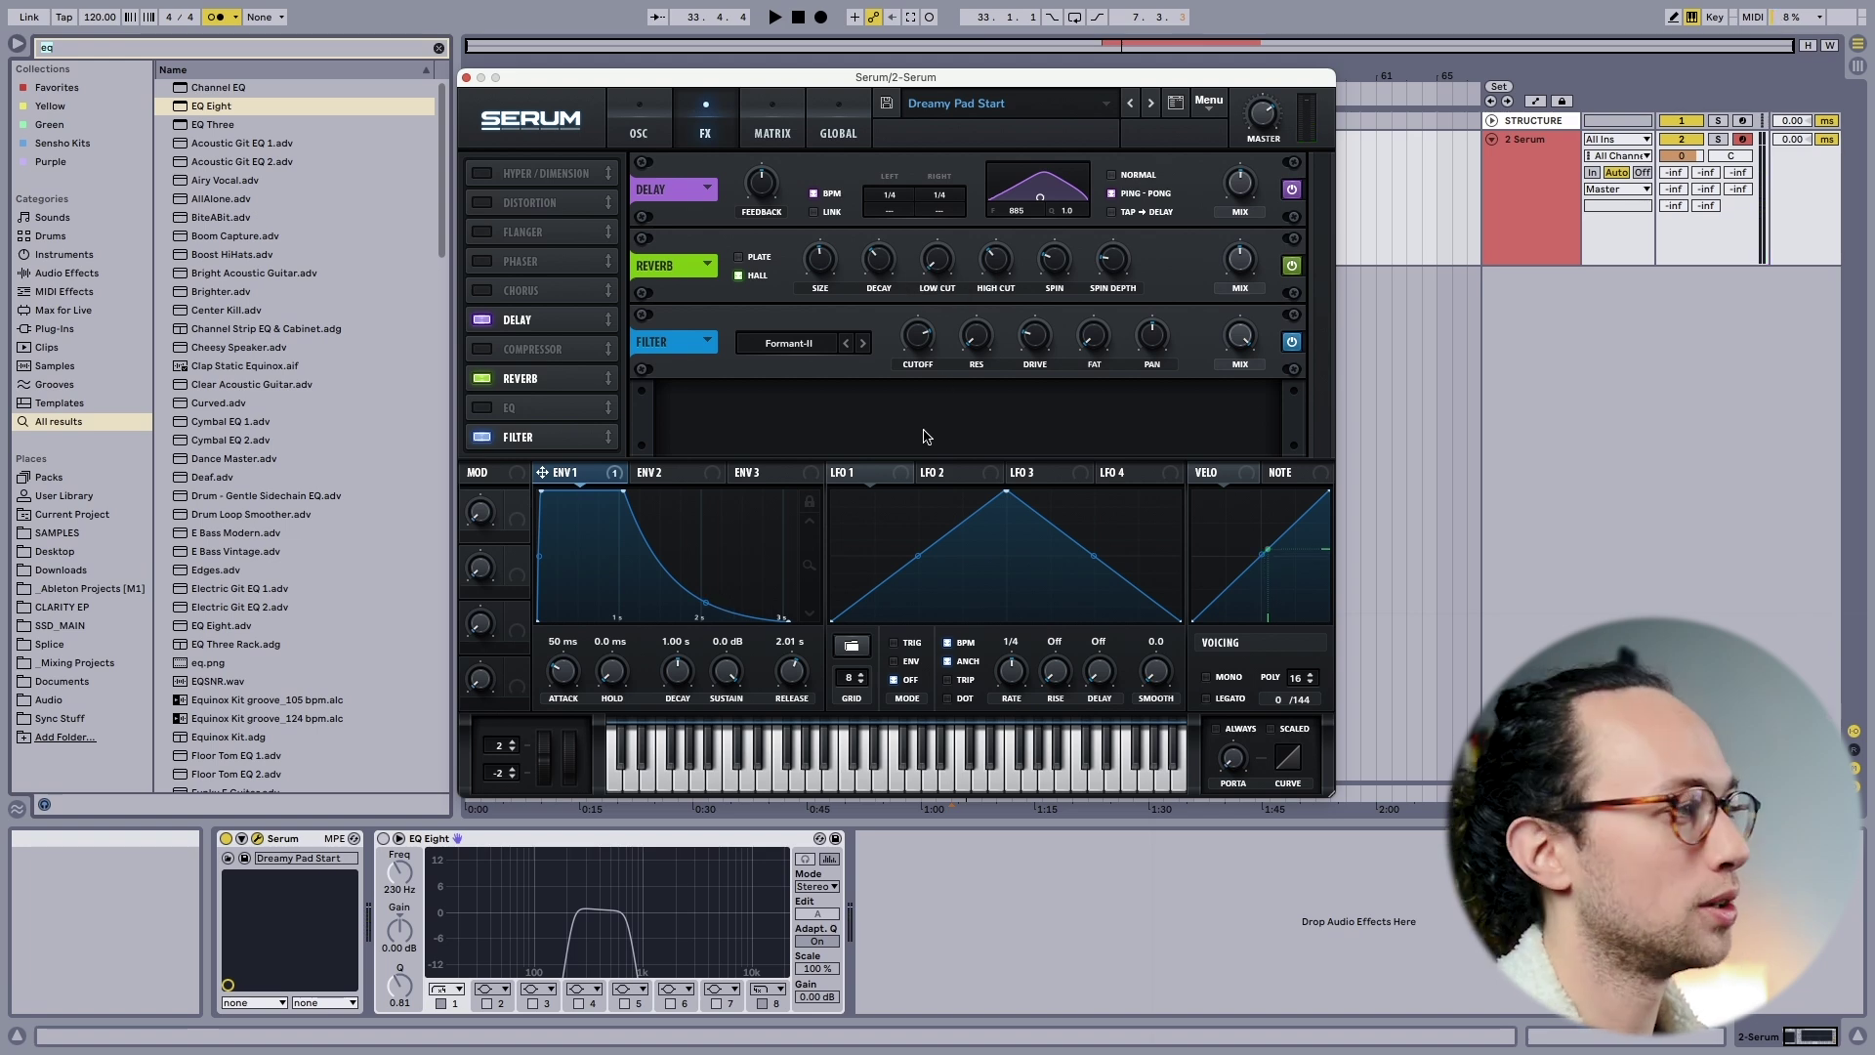
click(482, 262)
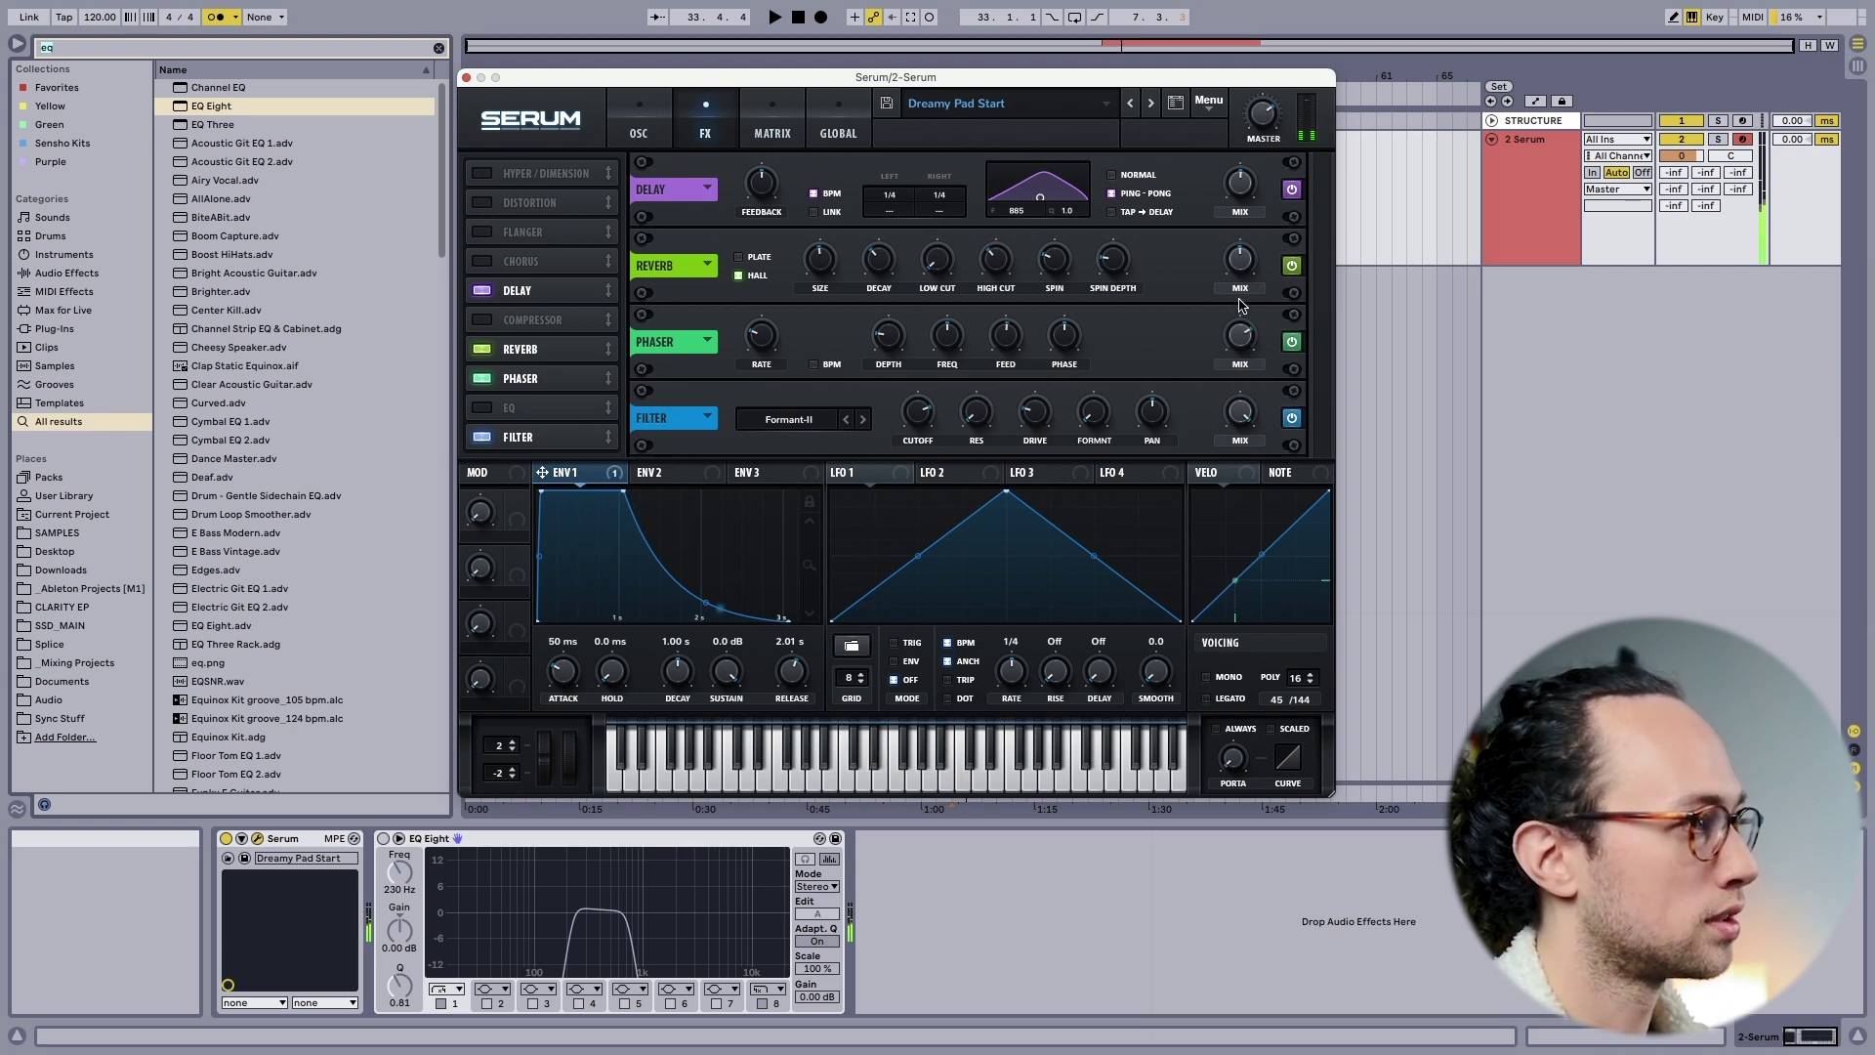
key(super+z)
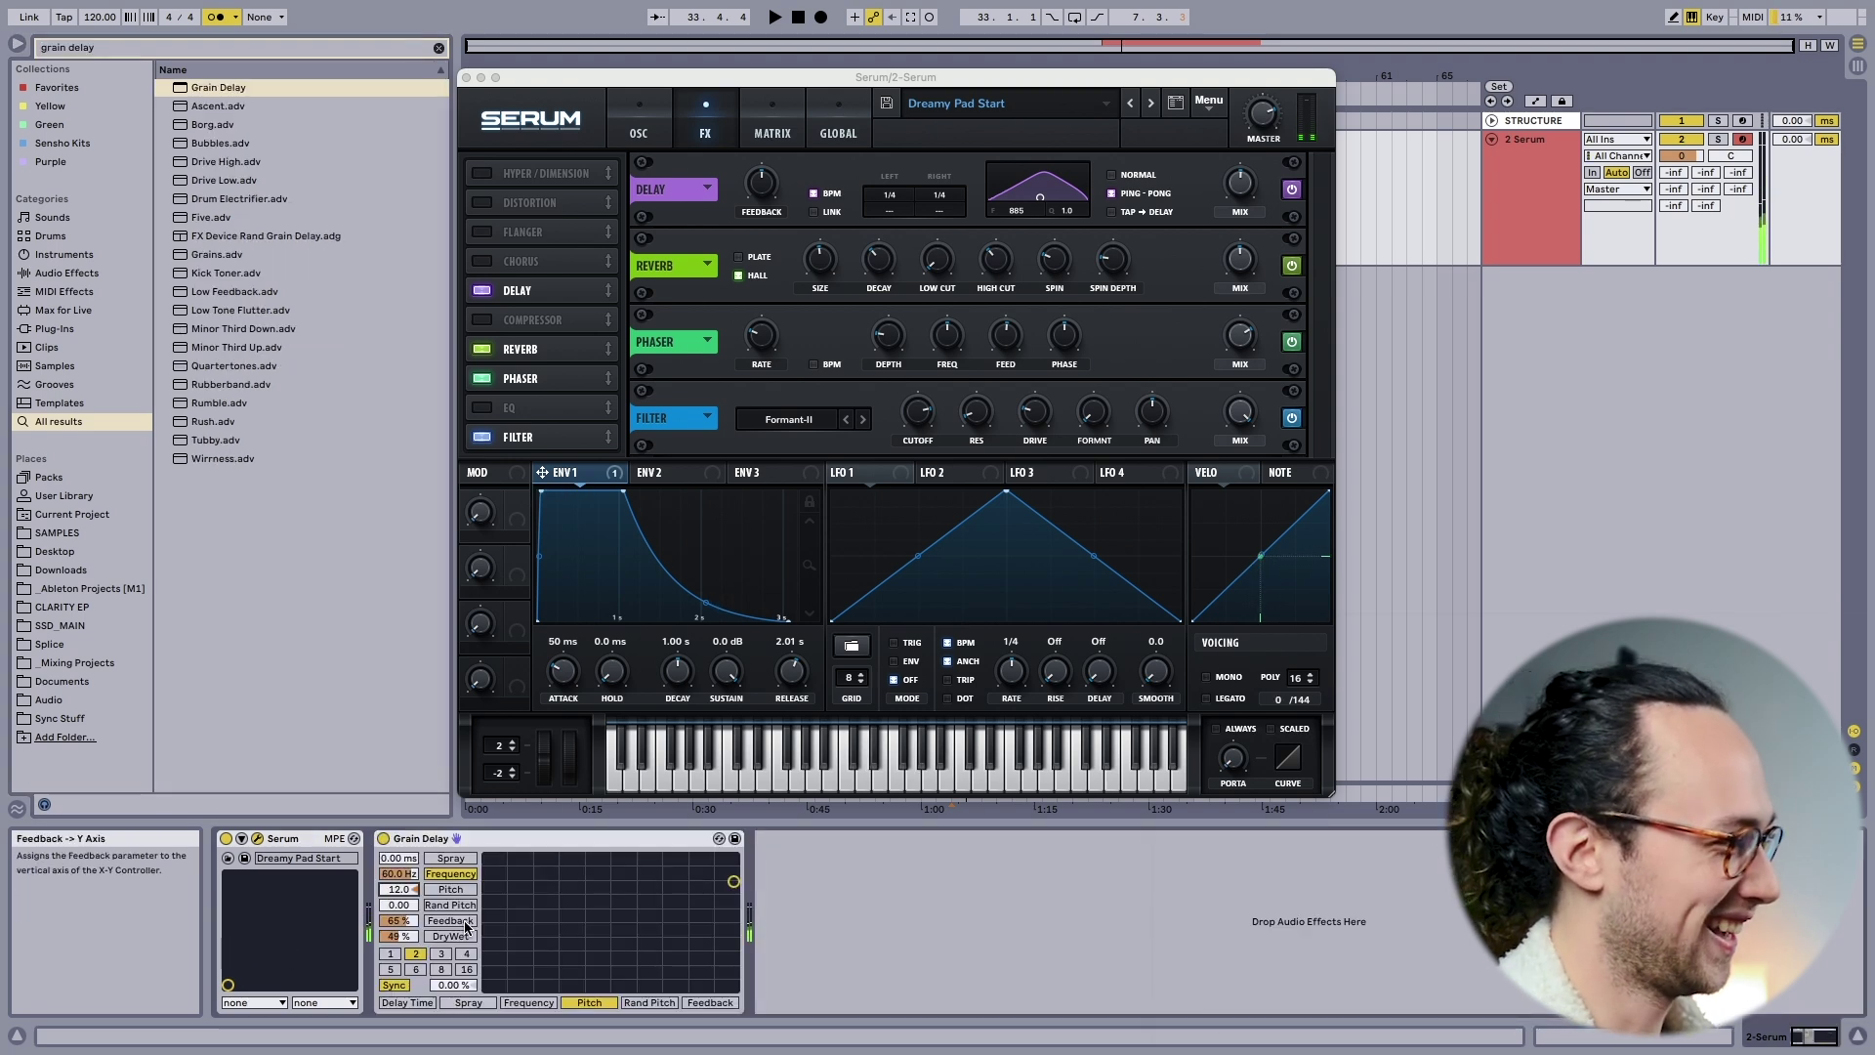
Lower Grain Delay's frequency to about 2.66 Hz and its dry/wet to 37 %
drag(416, 877, 407, 880)
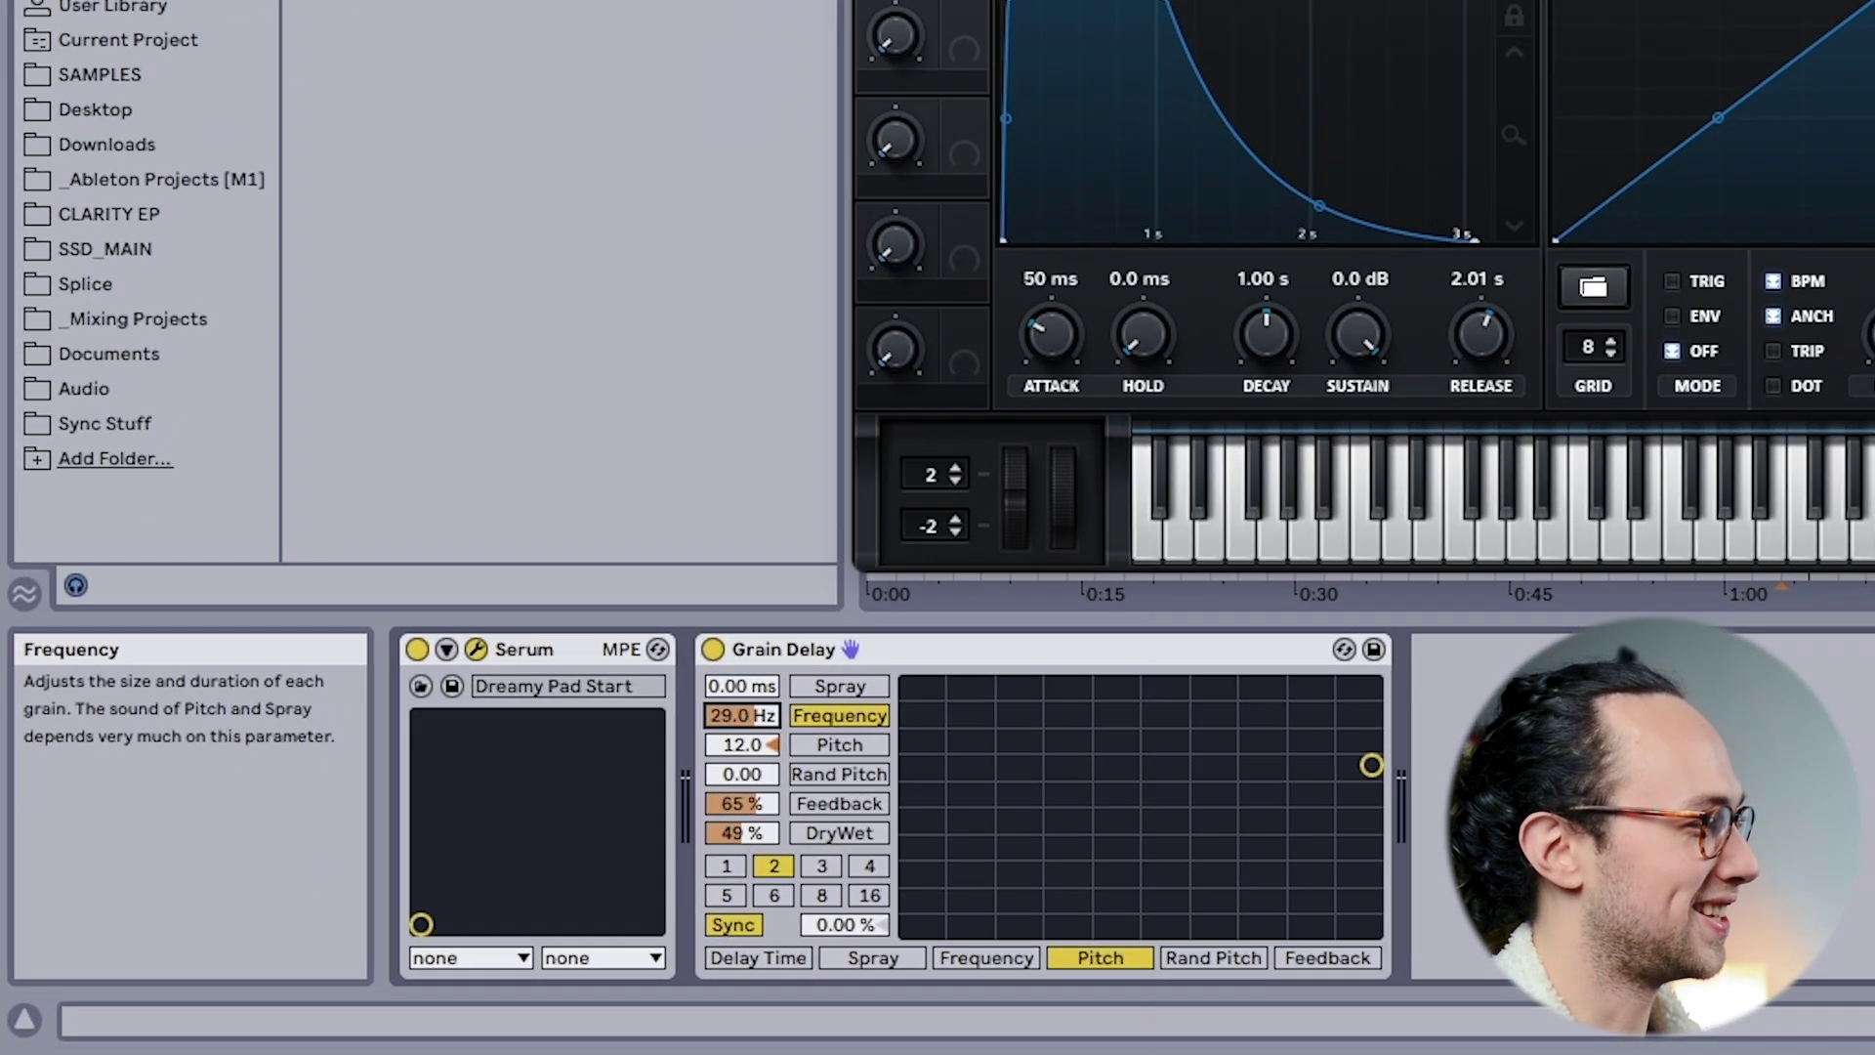
drag(407, 881, 408, 918)
drag(742, 715, 759, 728)
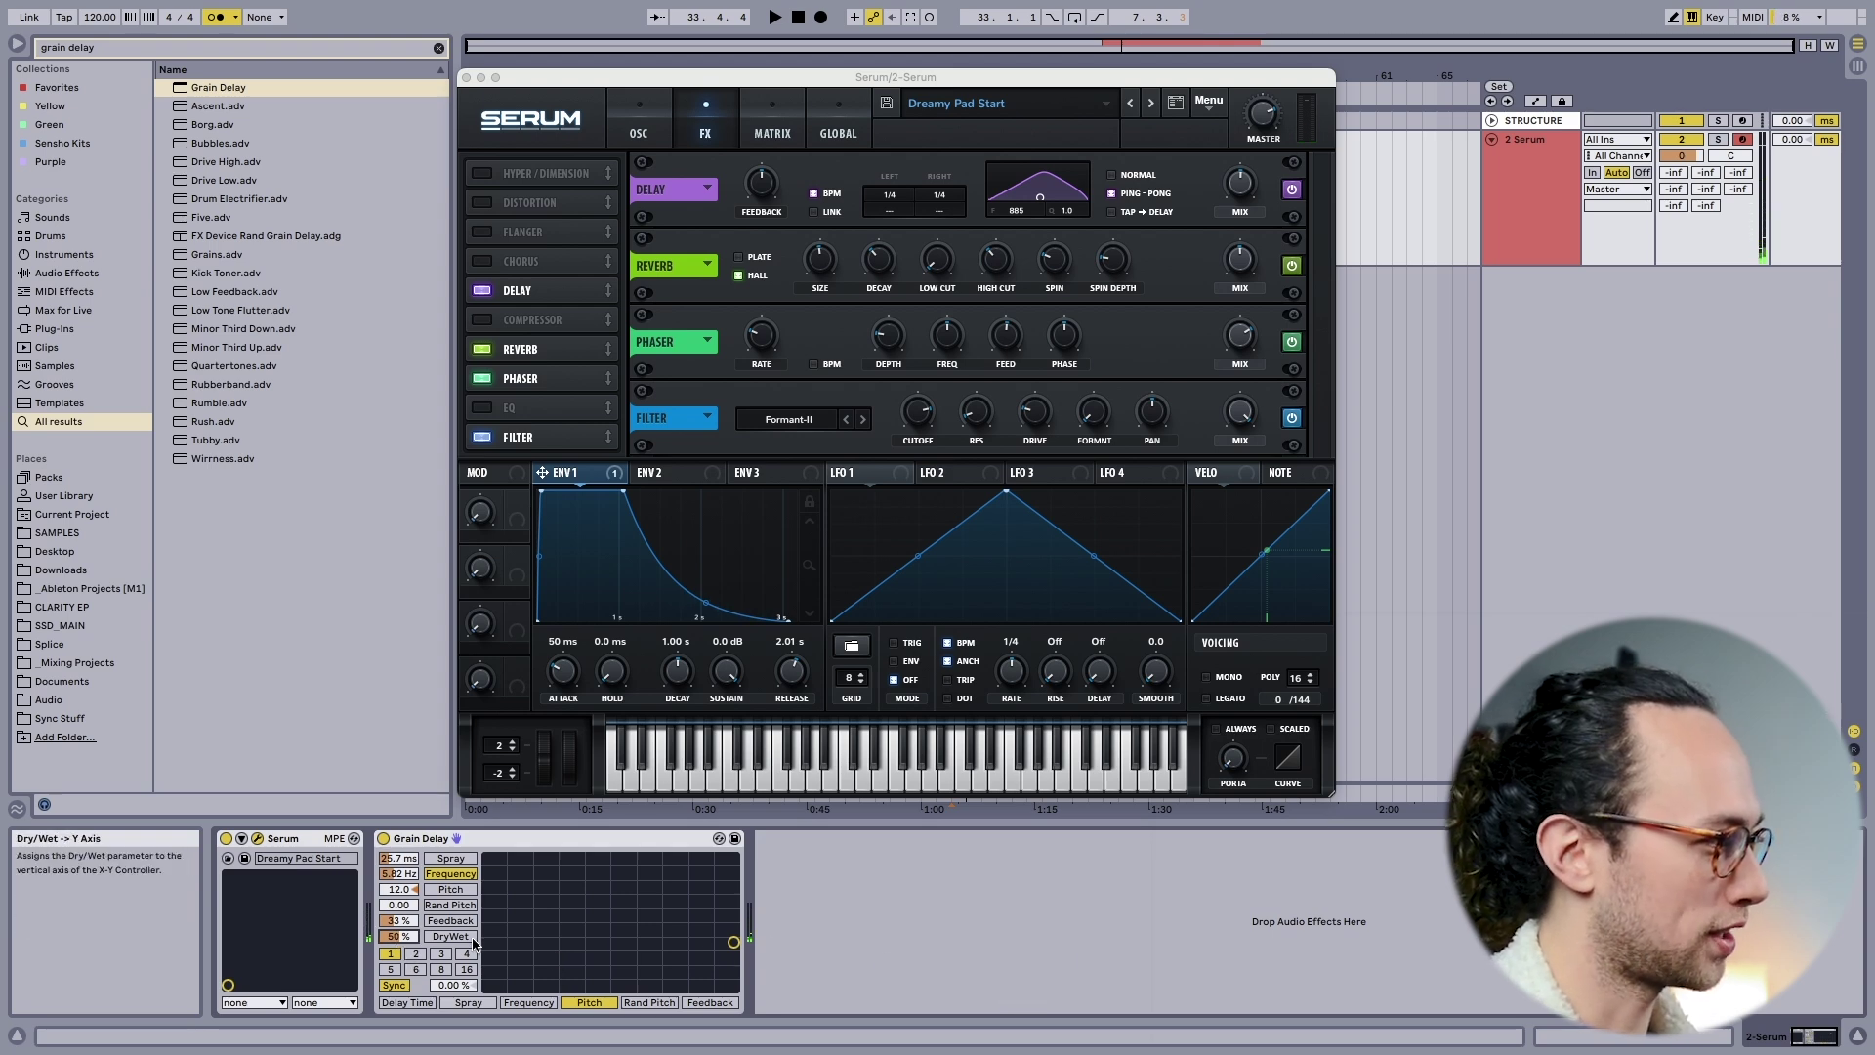
drag(405, 939, 405, 953)
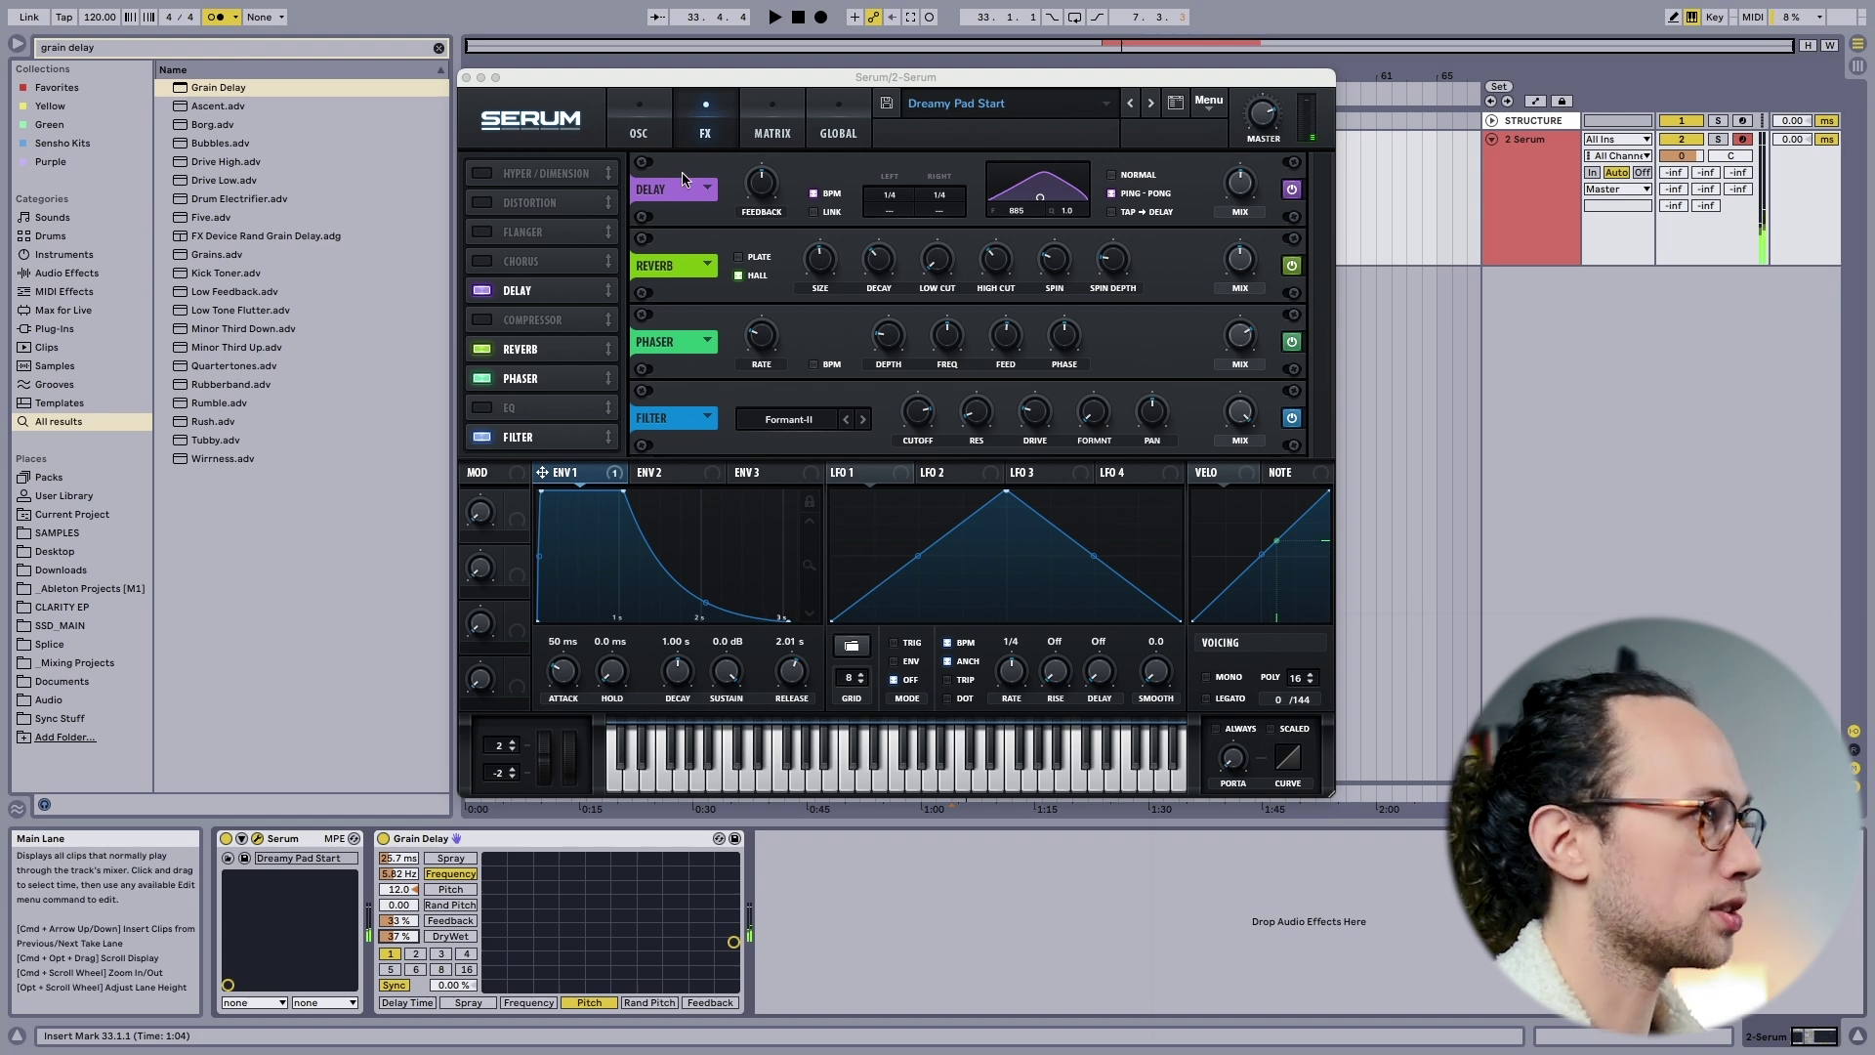
click(638, 127)
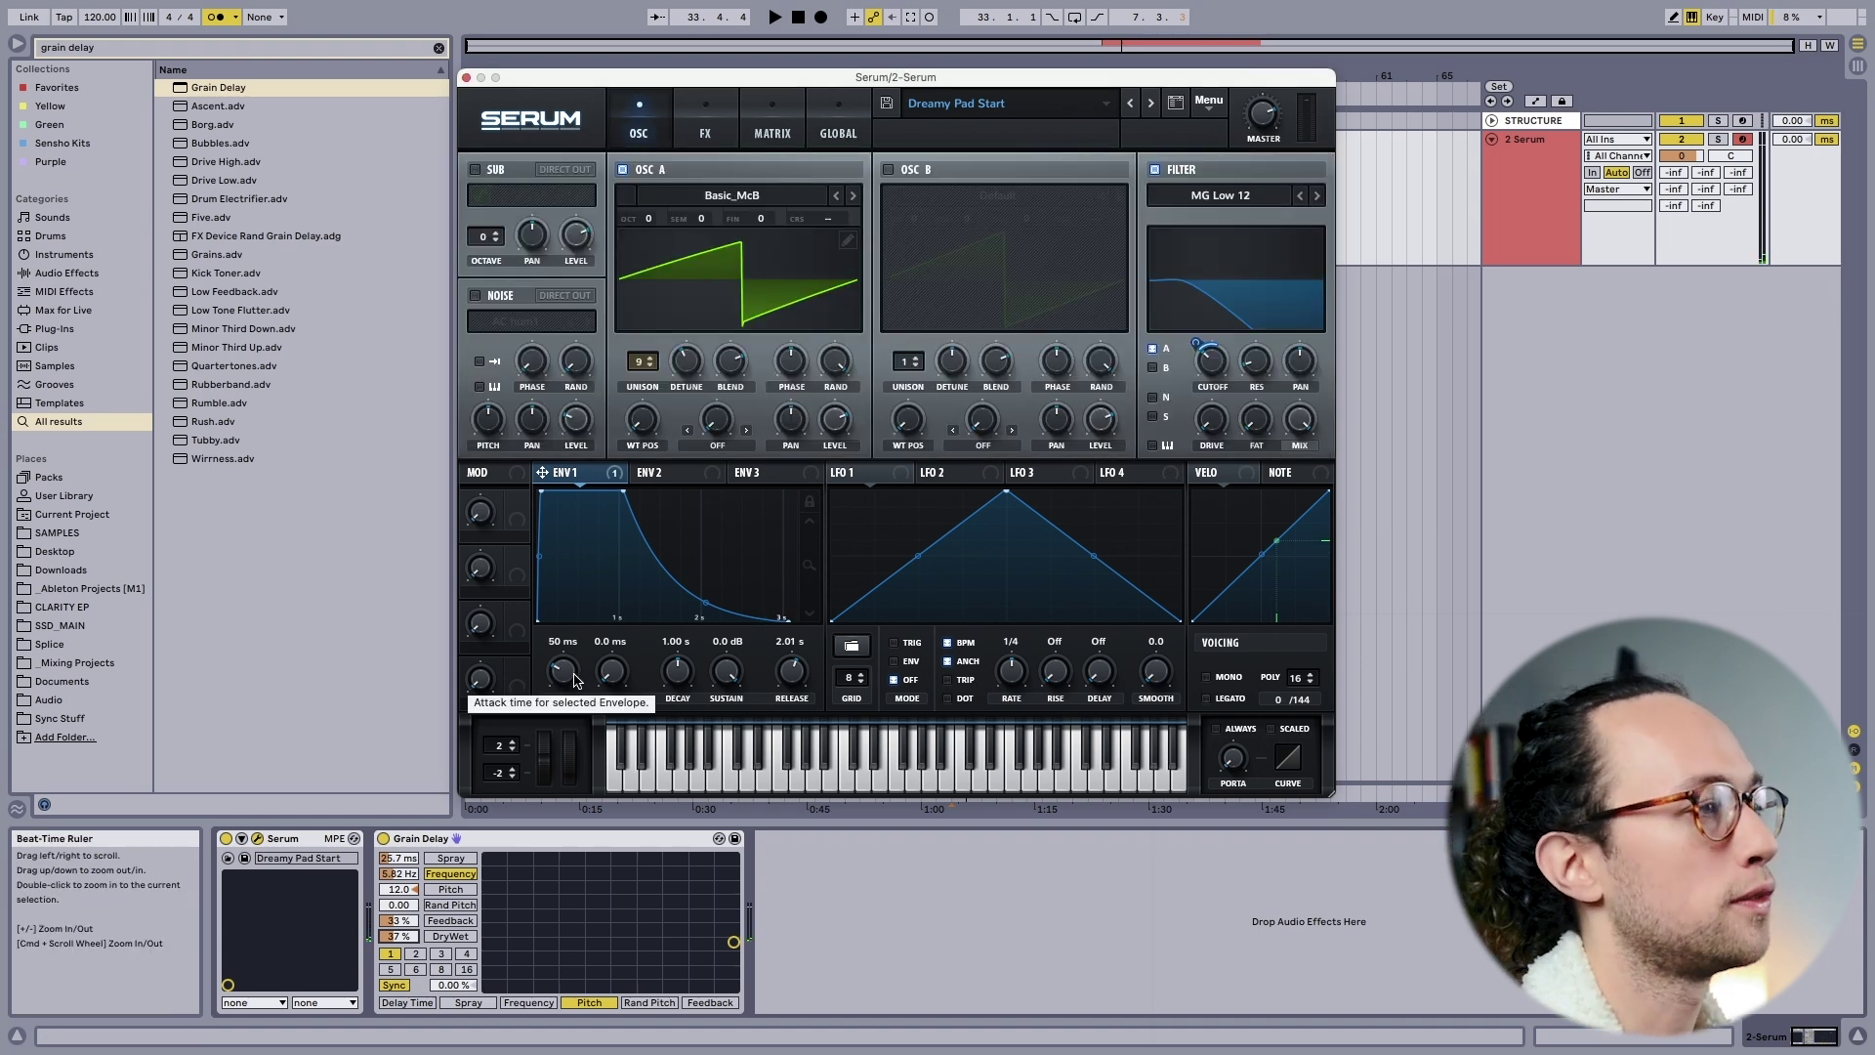
Raise Serum's ENV 1 attack from 50 ms to about 766 ms
mouse_move(565, 680)
mouse_down()
mouse_move(571, 645)
mouse_move(571, 707)
mouse_move(565, 670)
mouse_up()
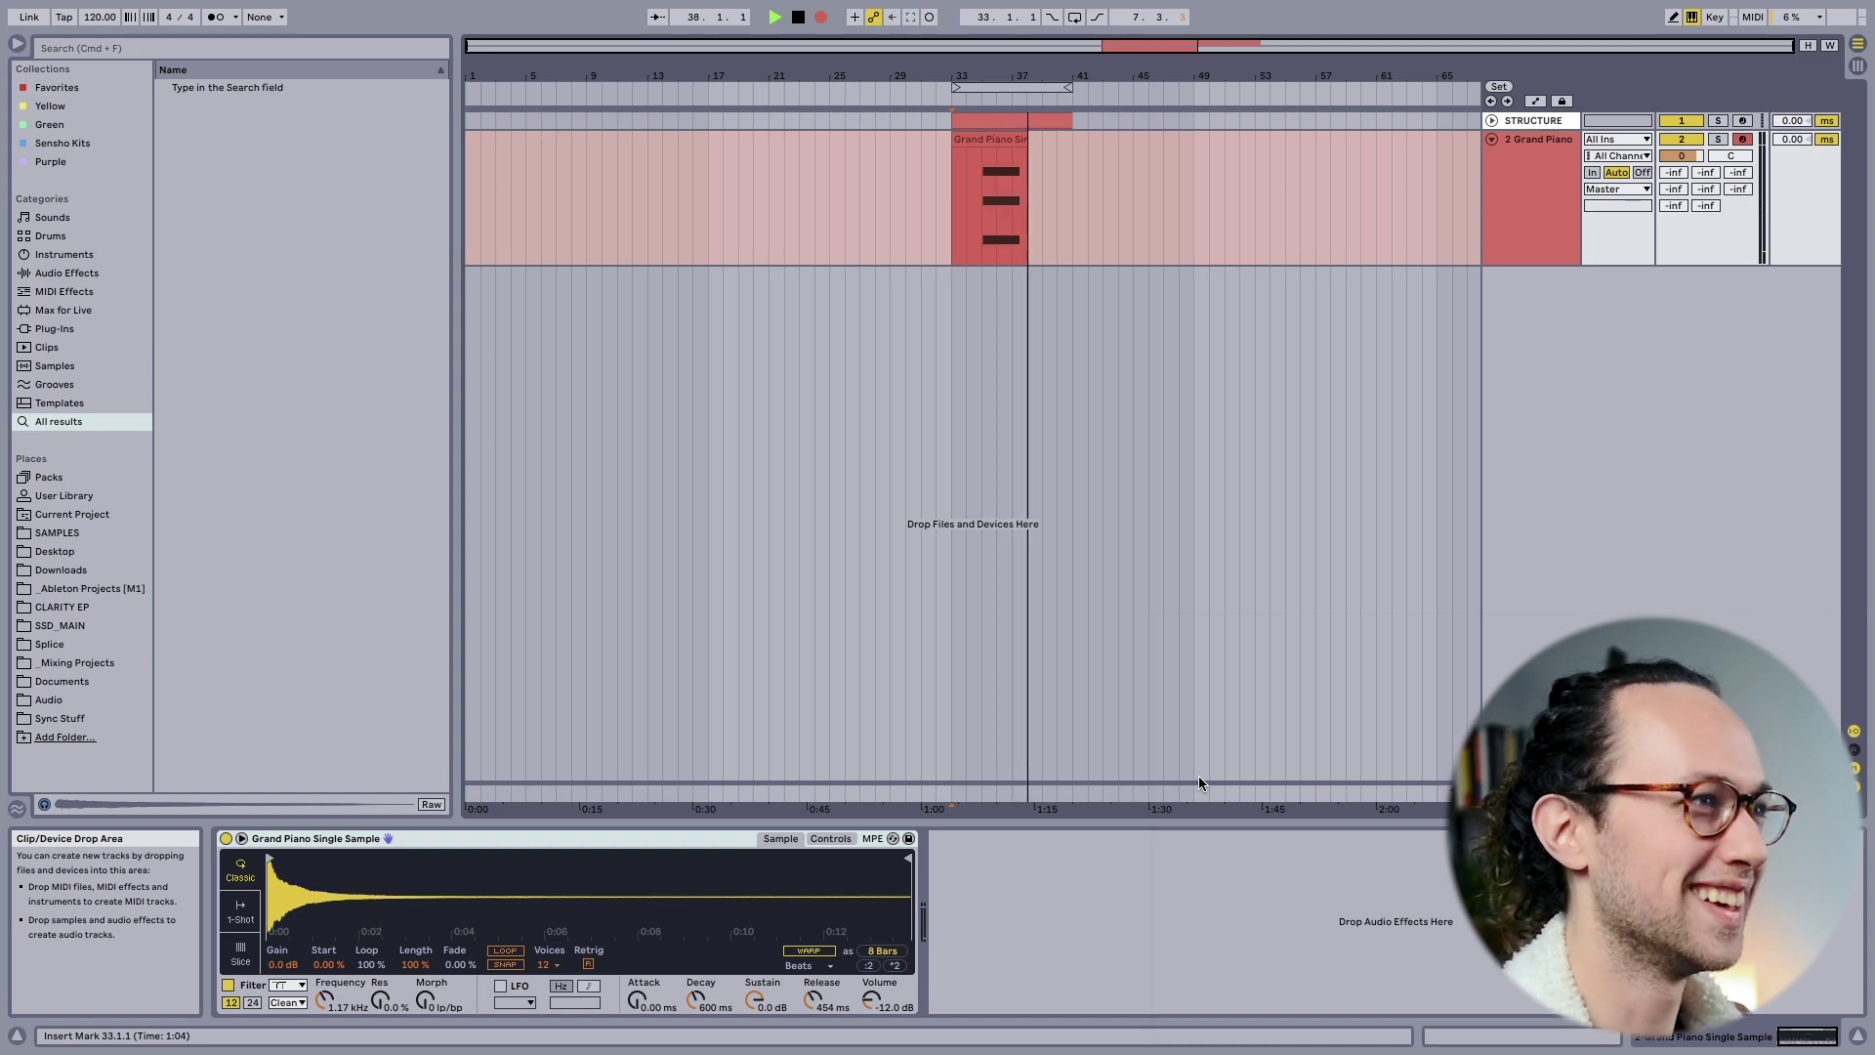
Stop recording and freeze the Grand Piano track into audio
key(space)
right_click(1524, 221)
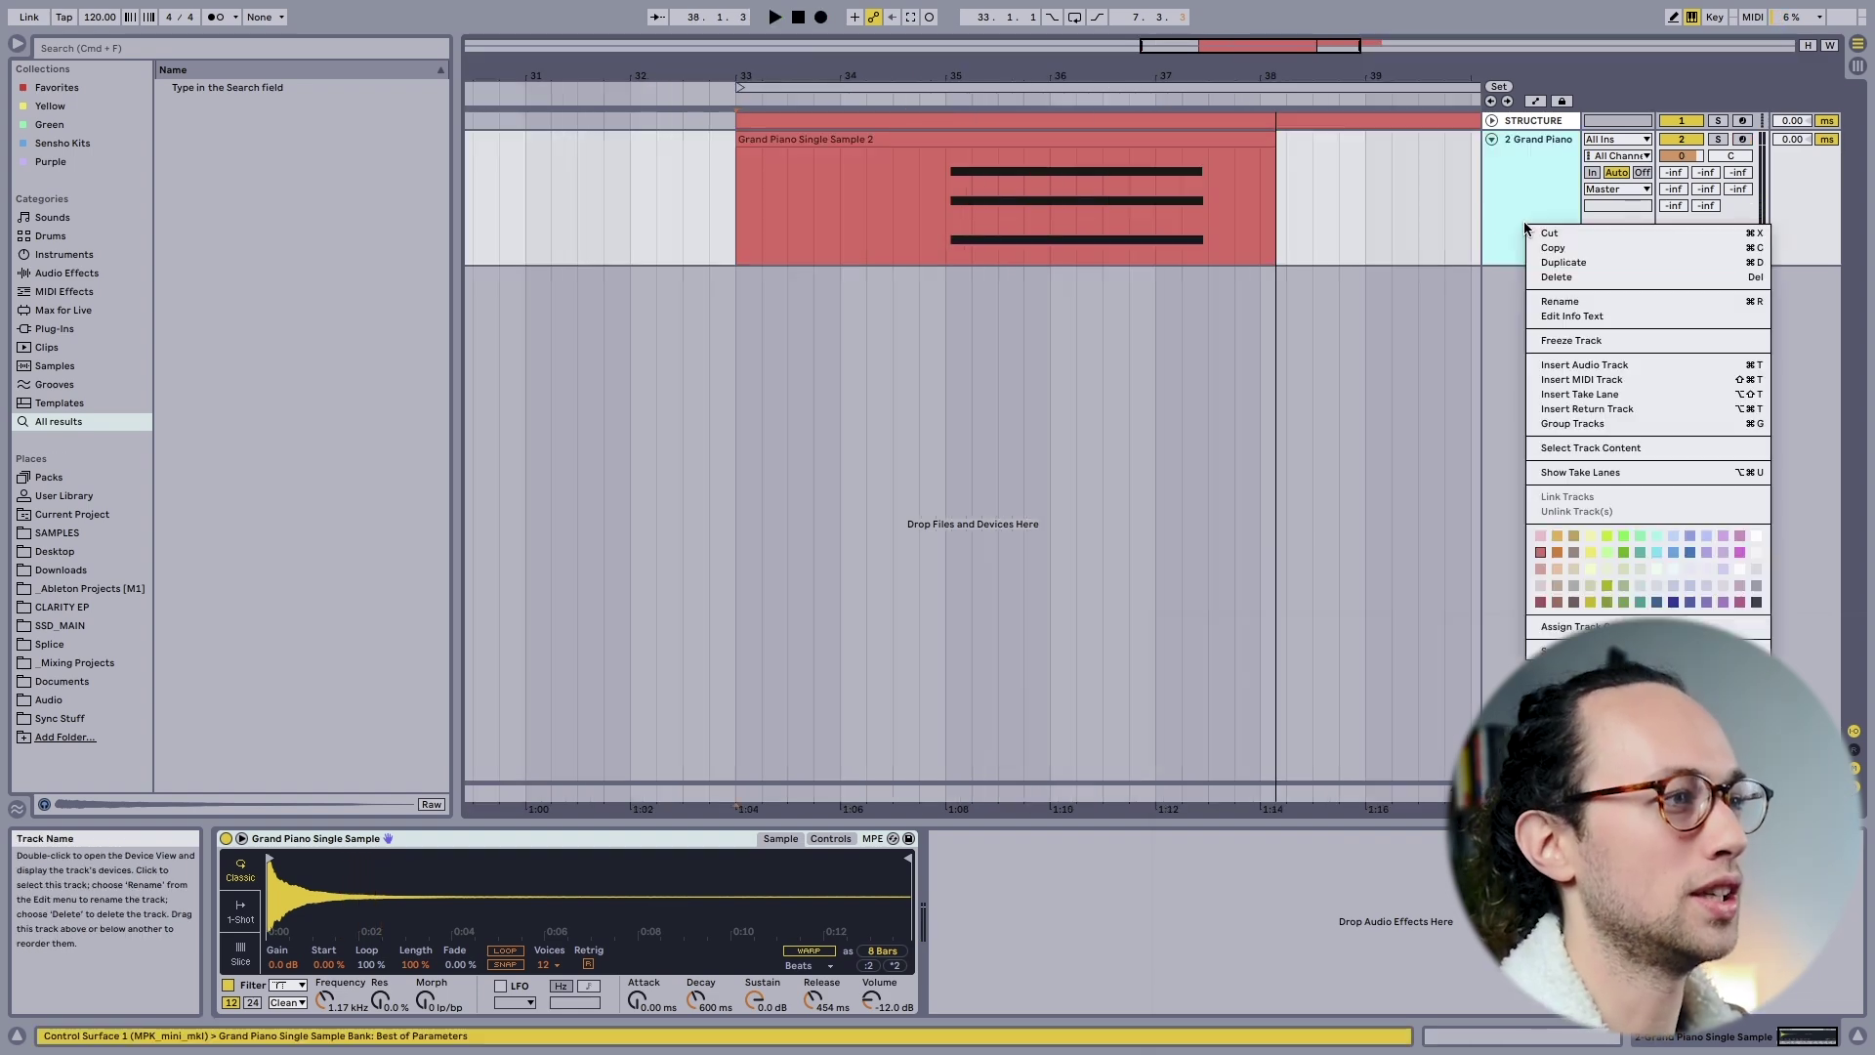
click(1560, 307)
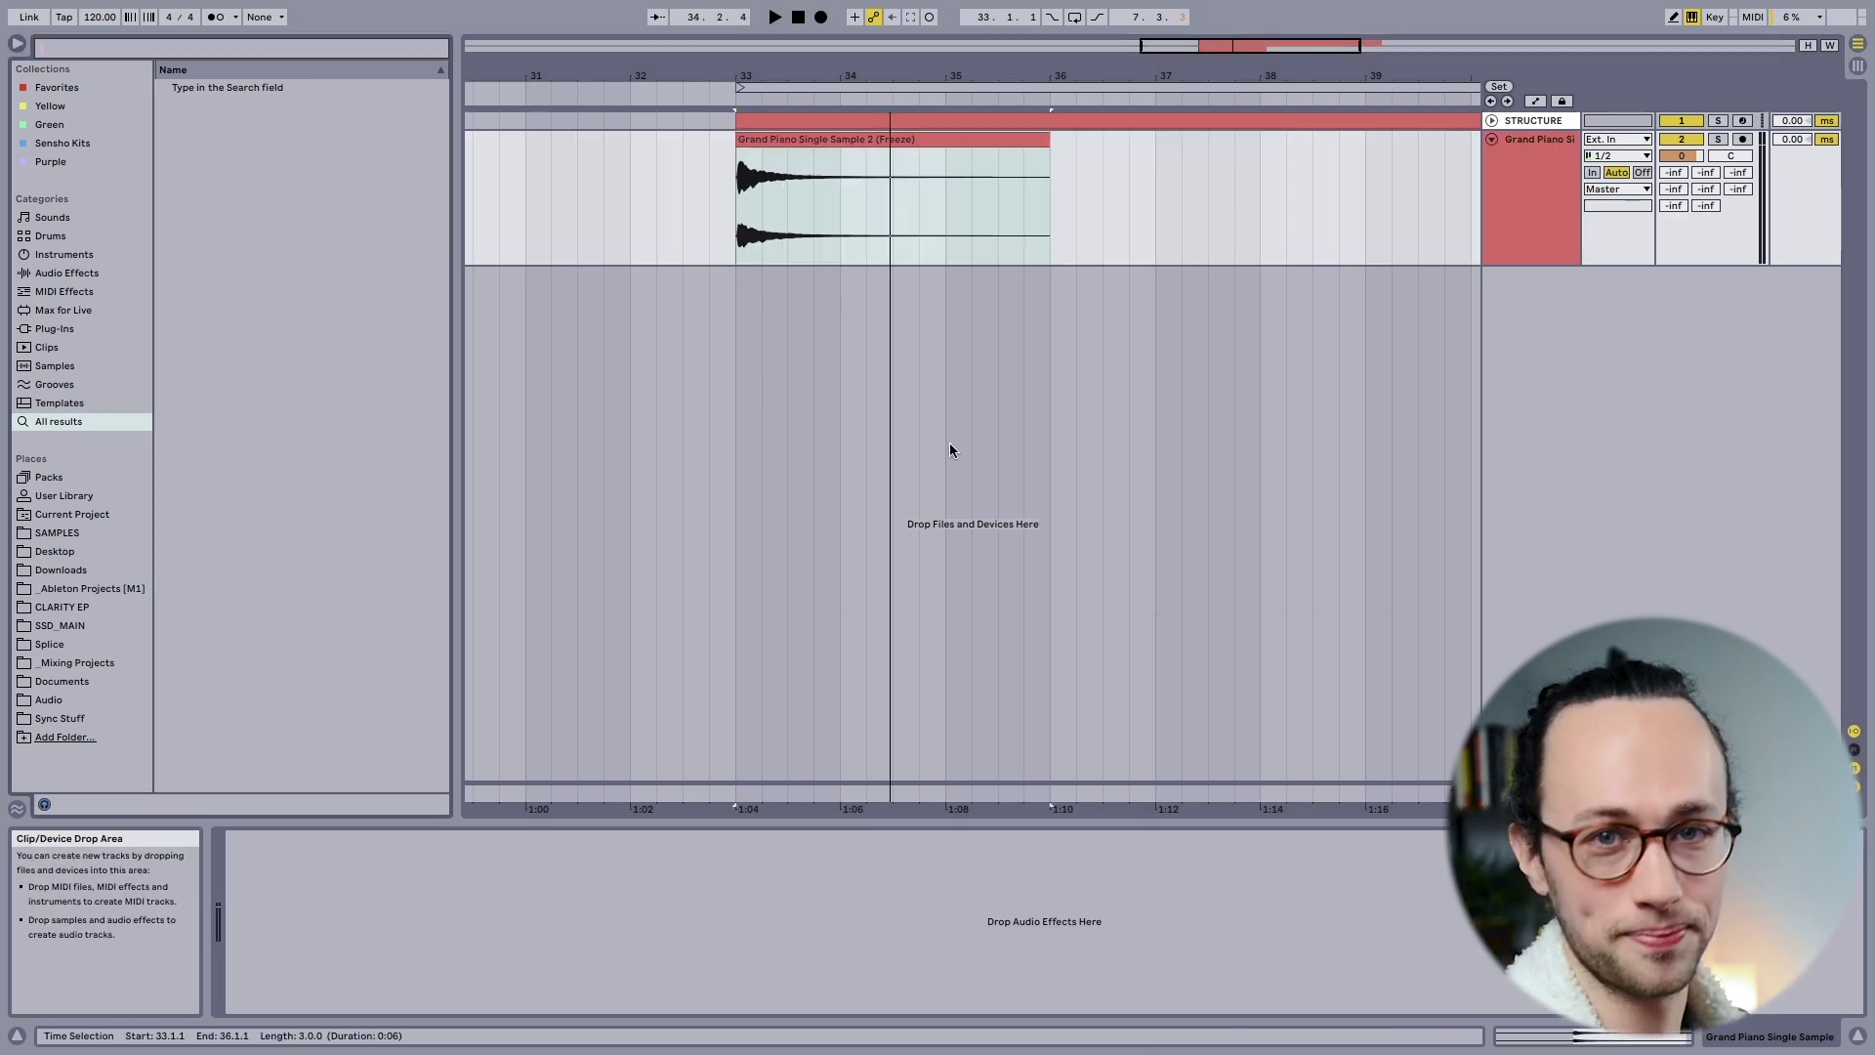
Load PaulXStretch onto the frozen piano track from a 'paul' browser search
text(paulx)
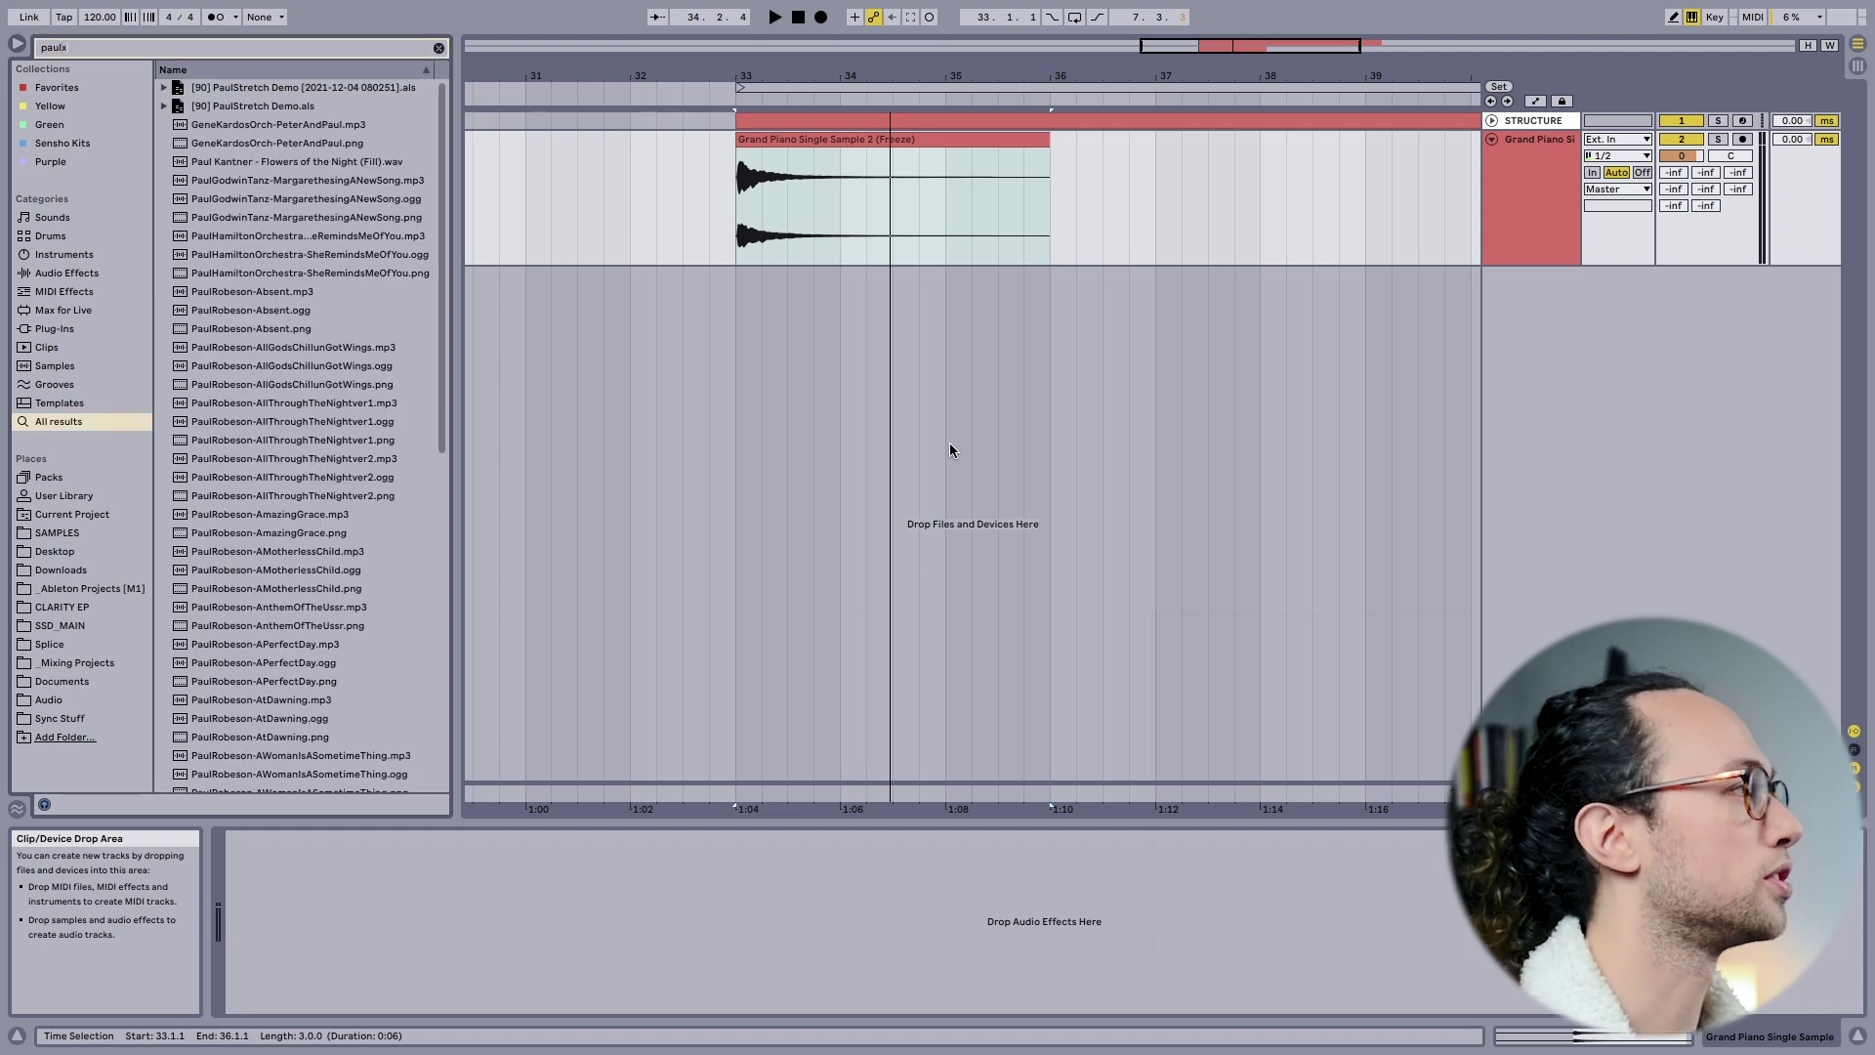
key(Down)
key(Return)
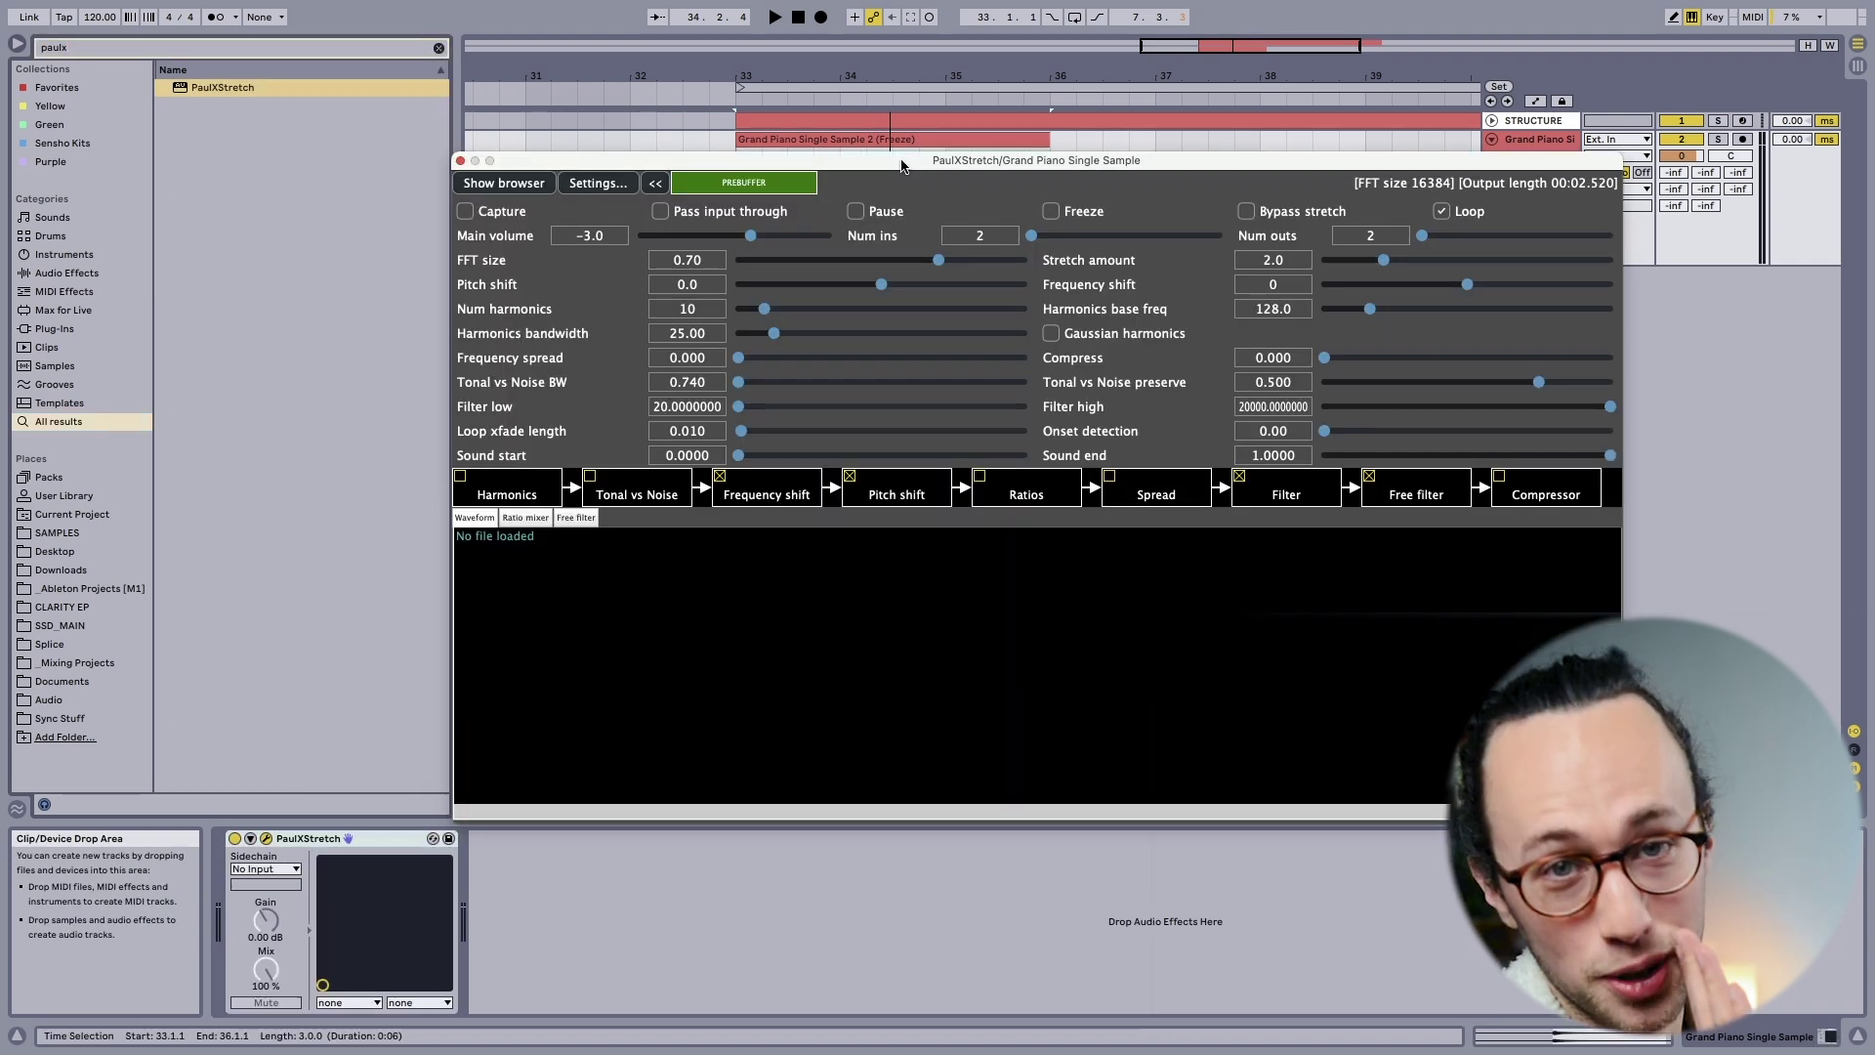
drag(960, 168, 964, 276)
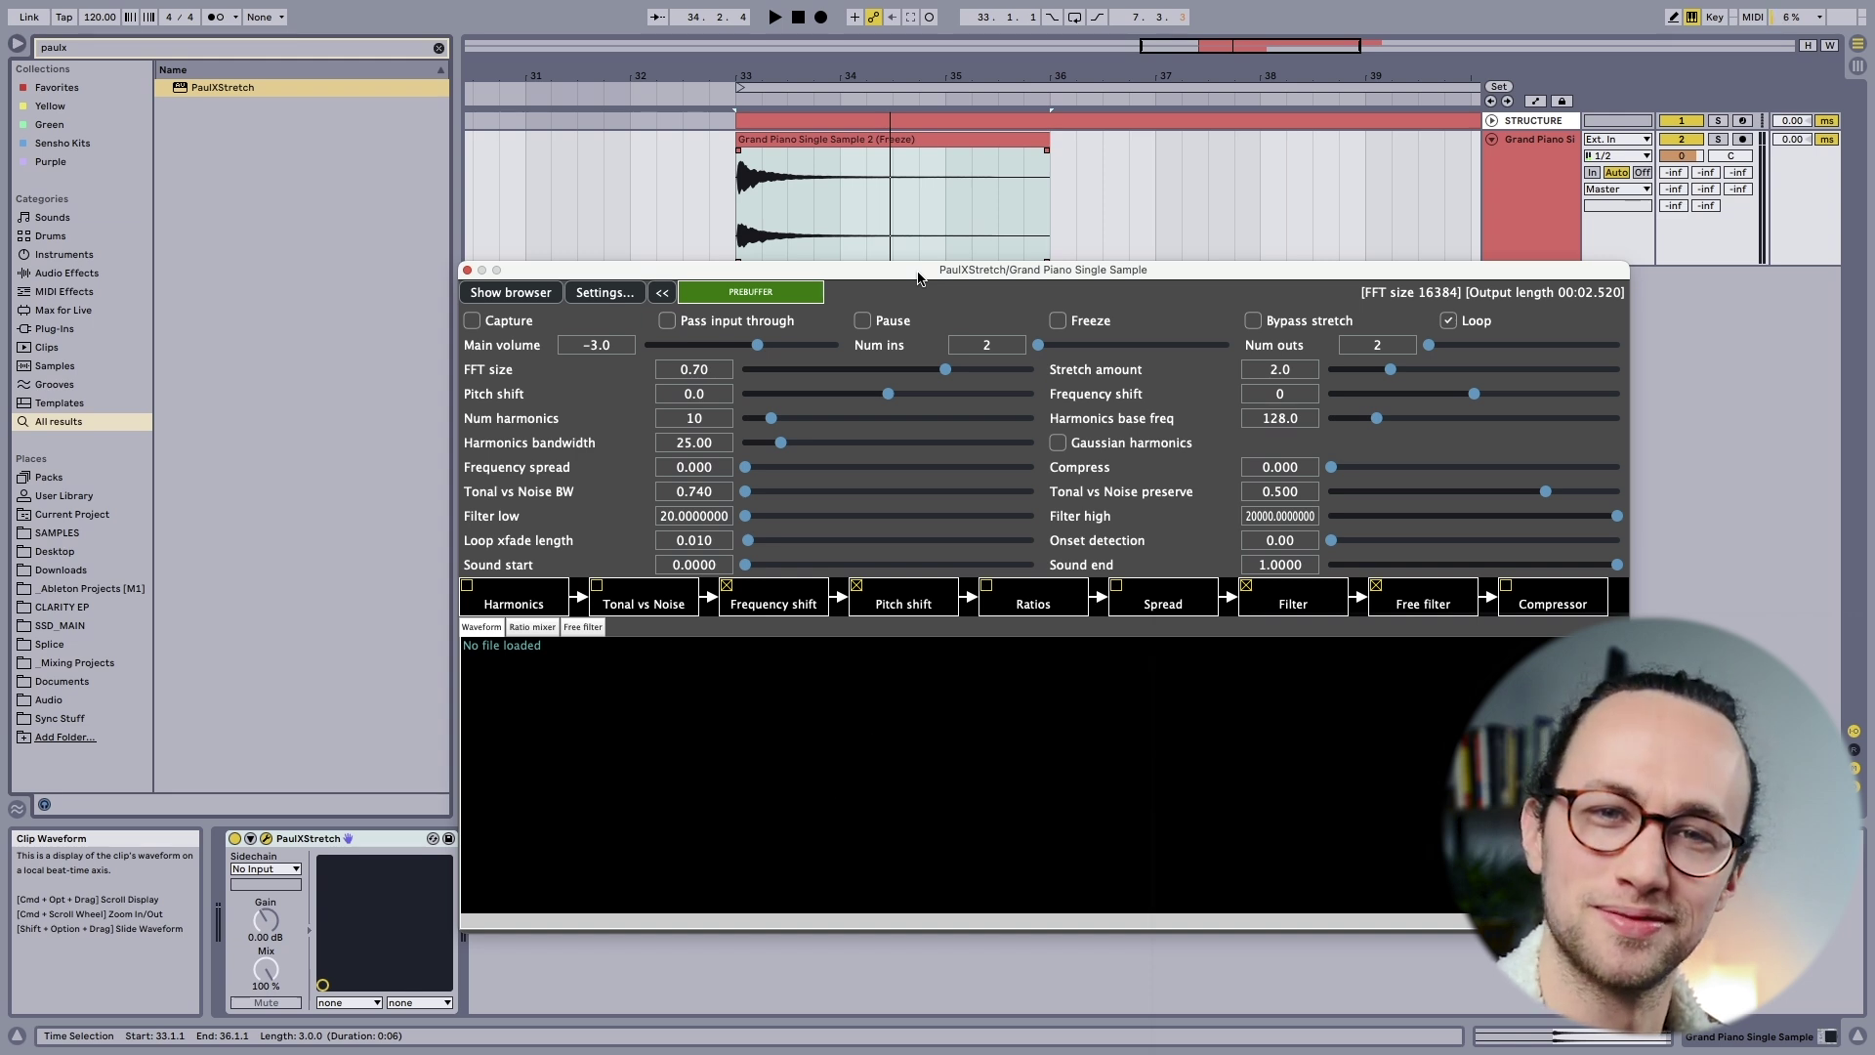
Load the frozen piano clip into PaulXStretch, start the region later, and set FFT size 0.78
drag(840, 140, 942, 727)
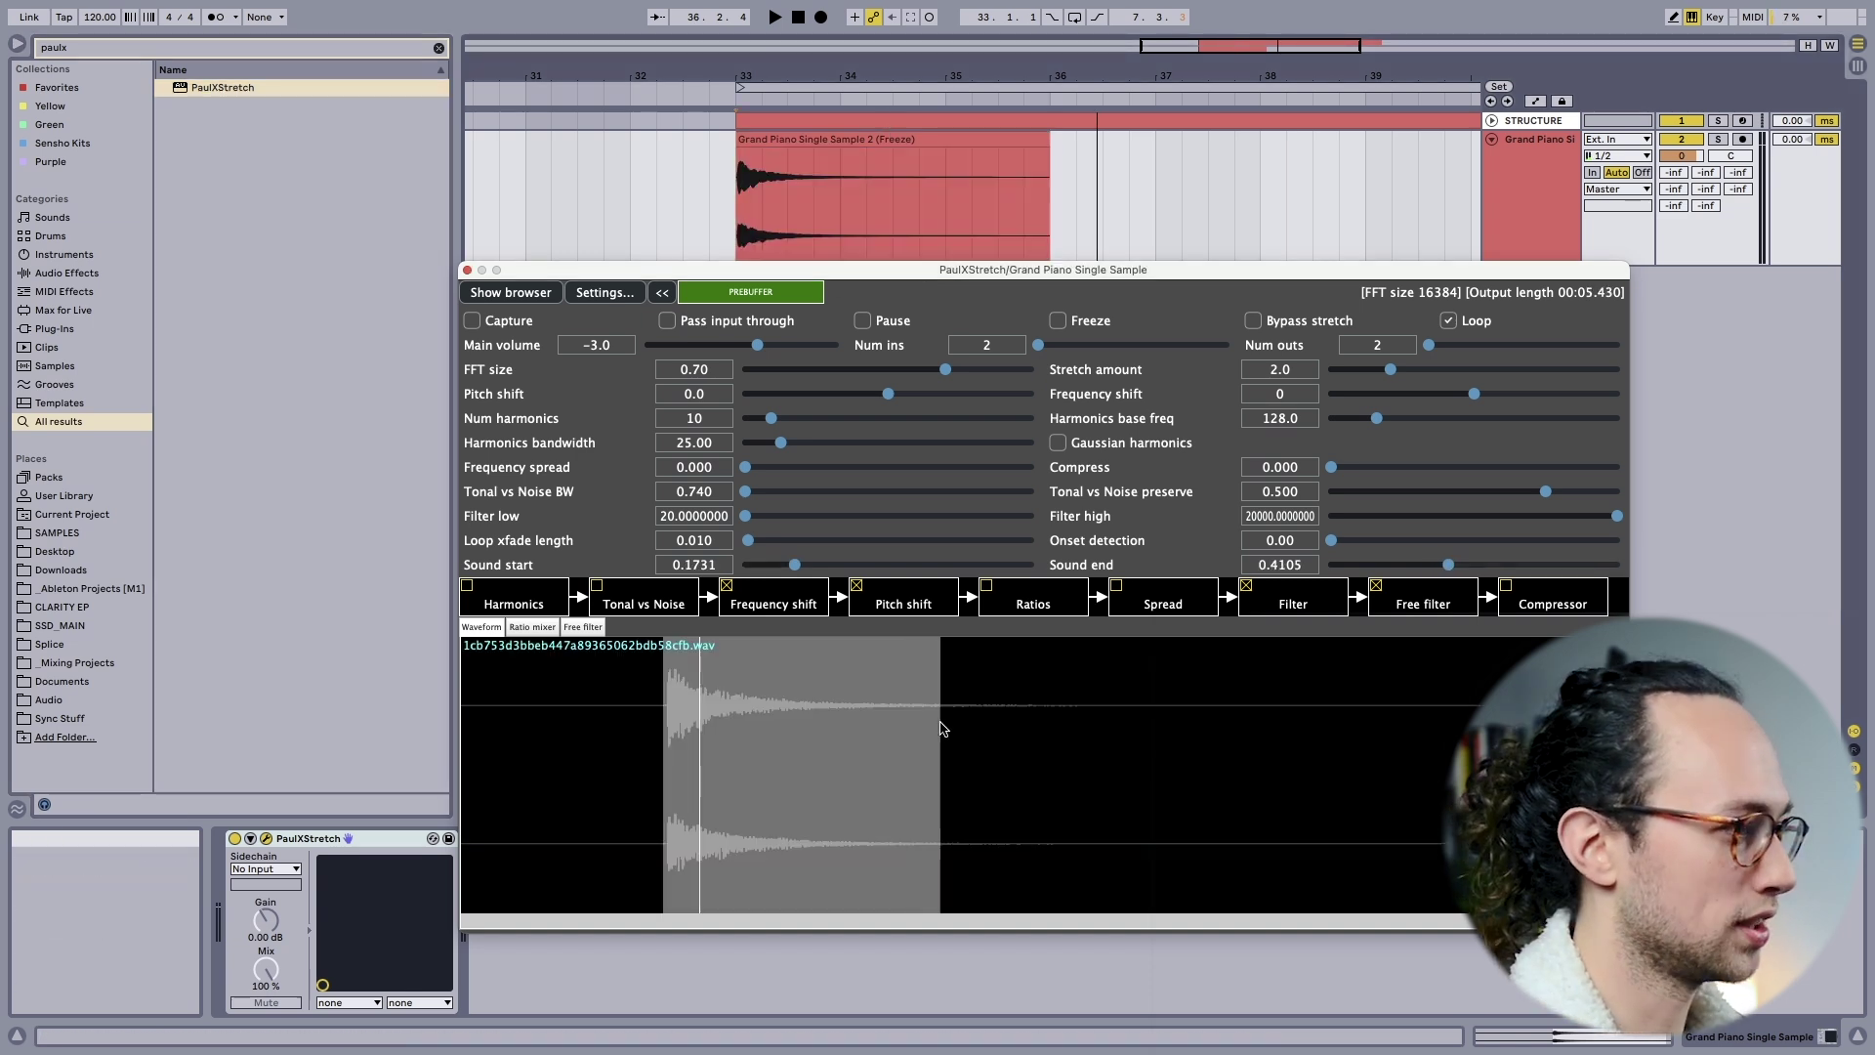
drag(663, 711, 670, 711)
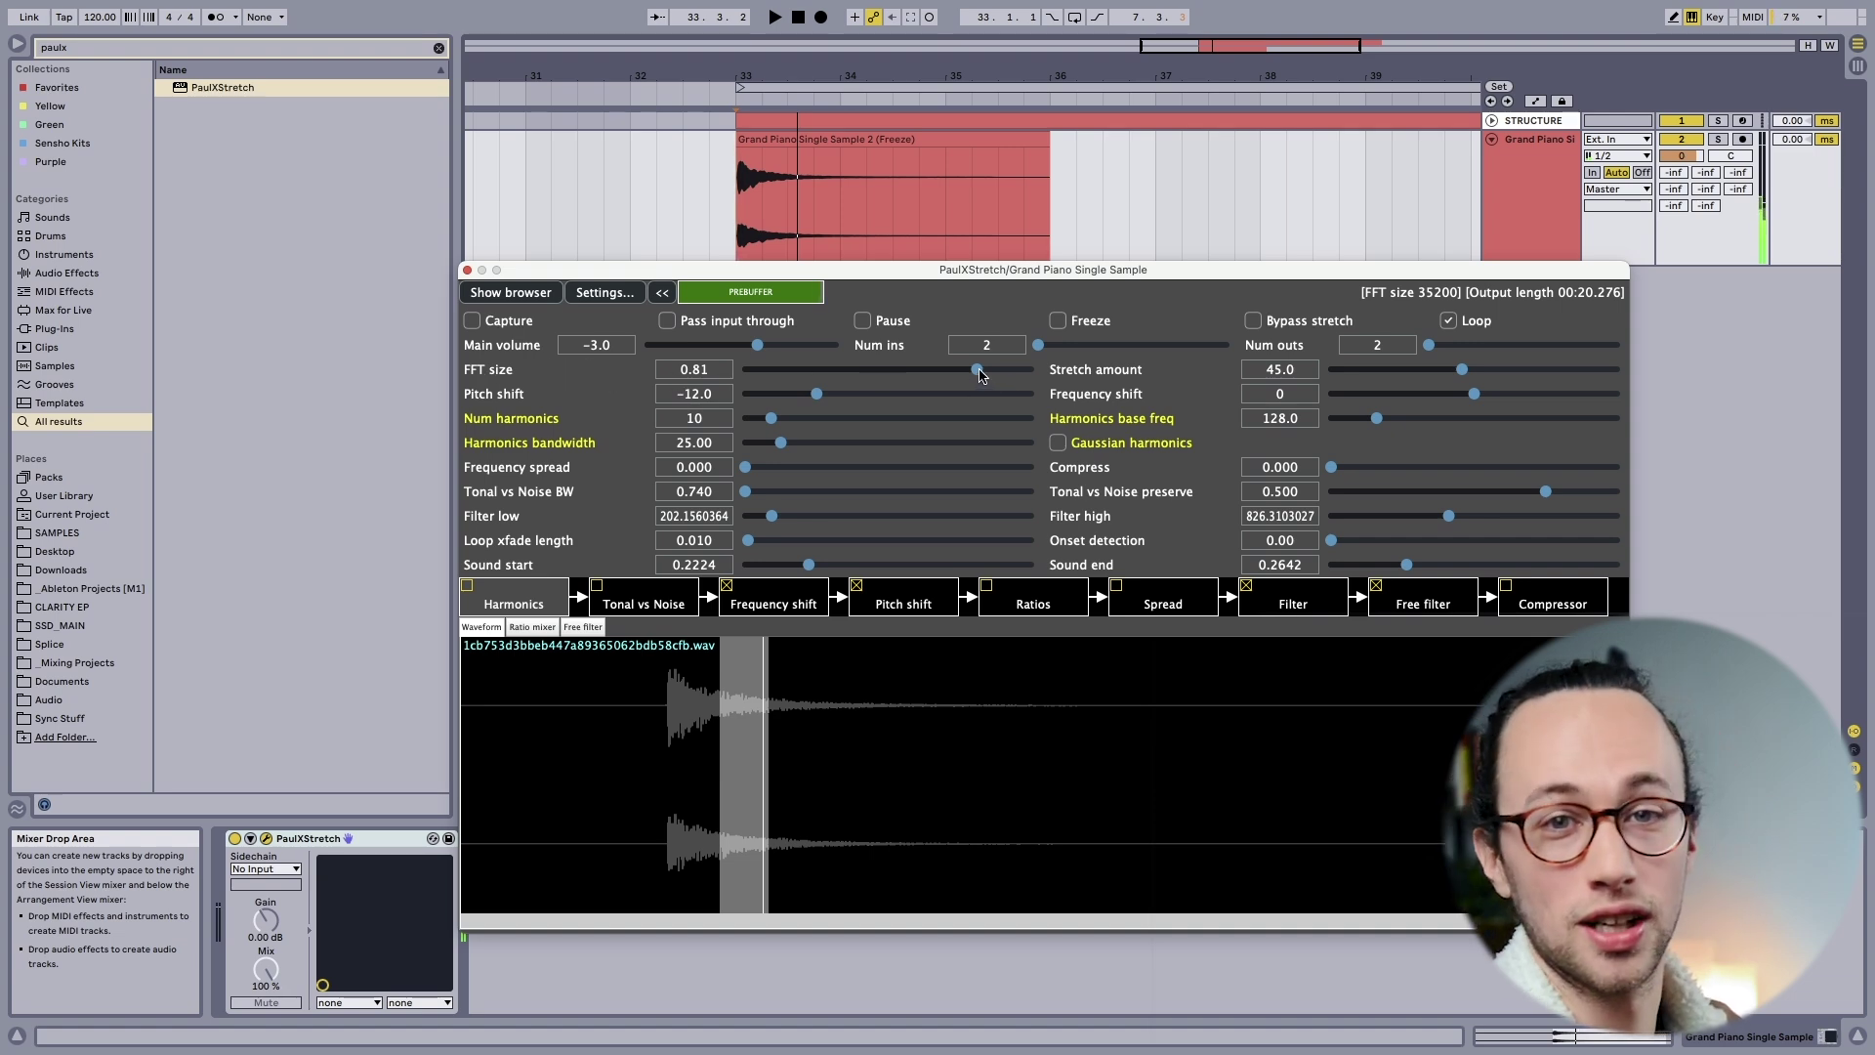
drag(981, 375, 924, 379)
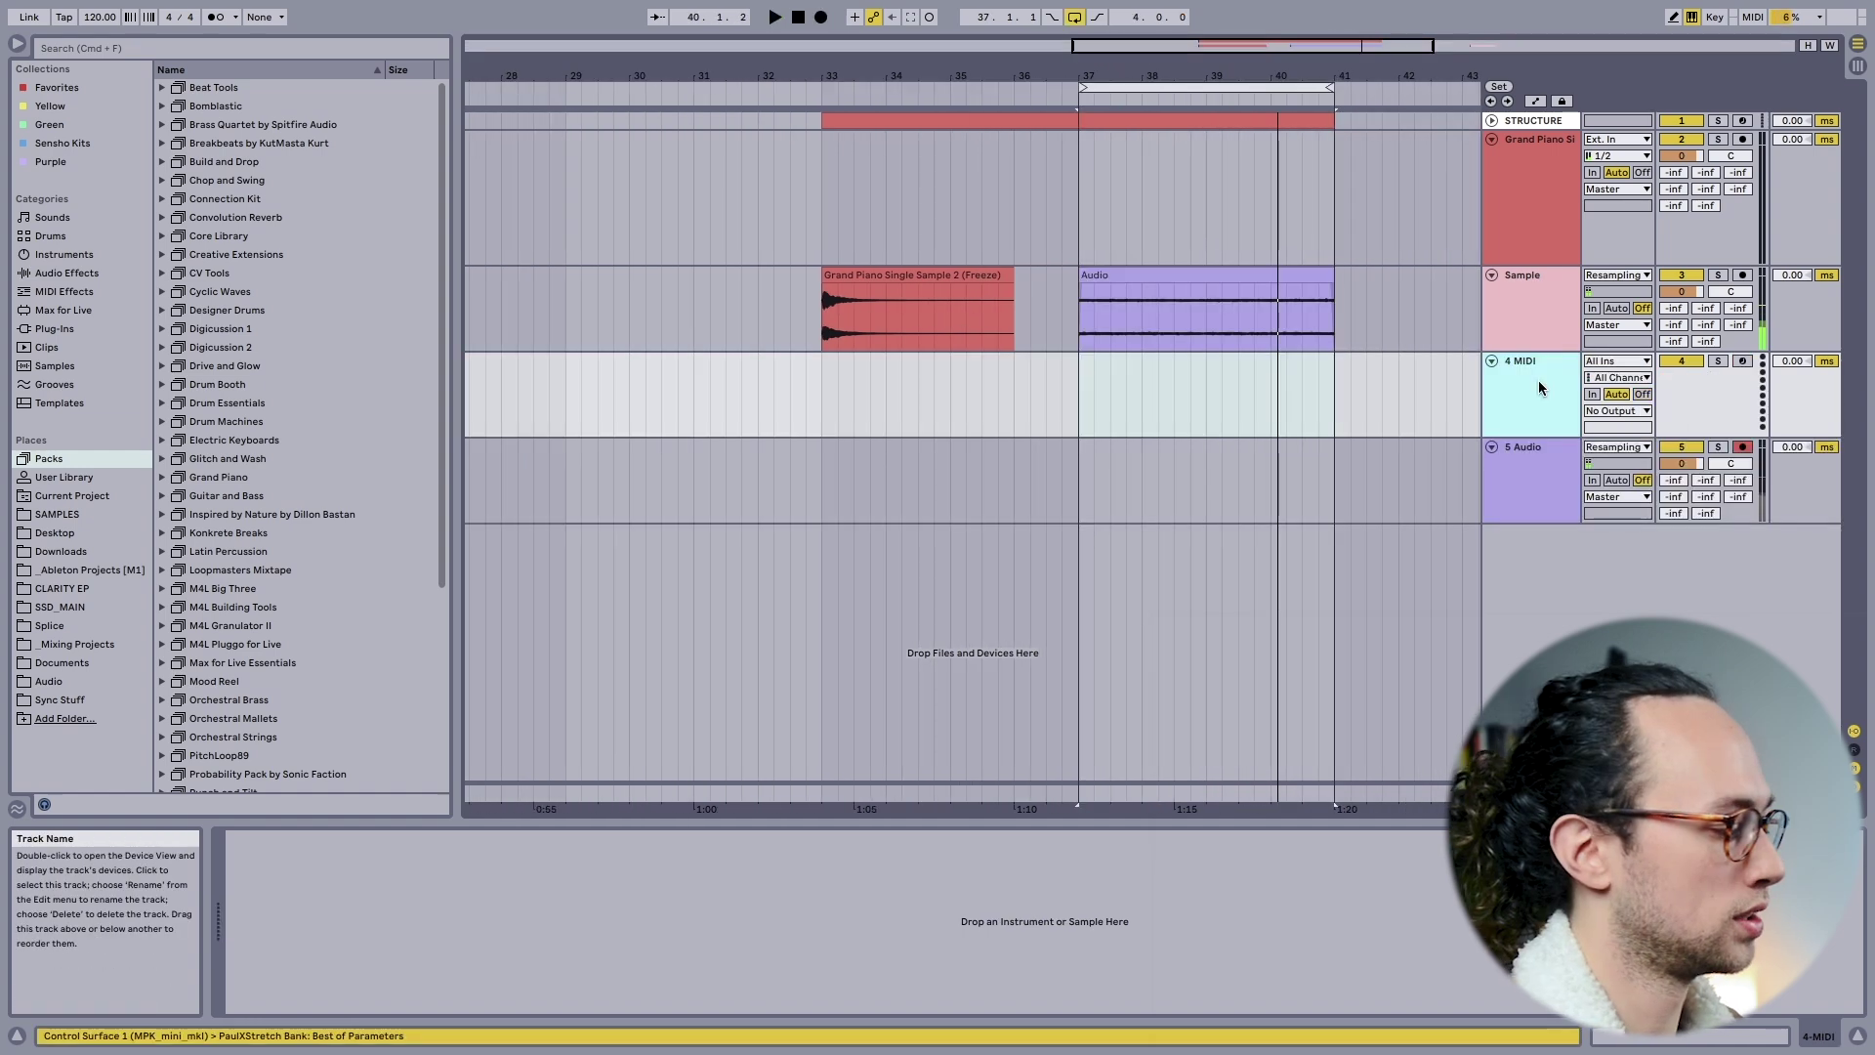
Search the browser for 'grand'
key(super+f)
text(grand)
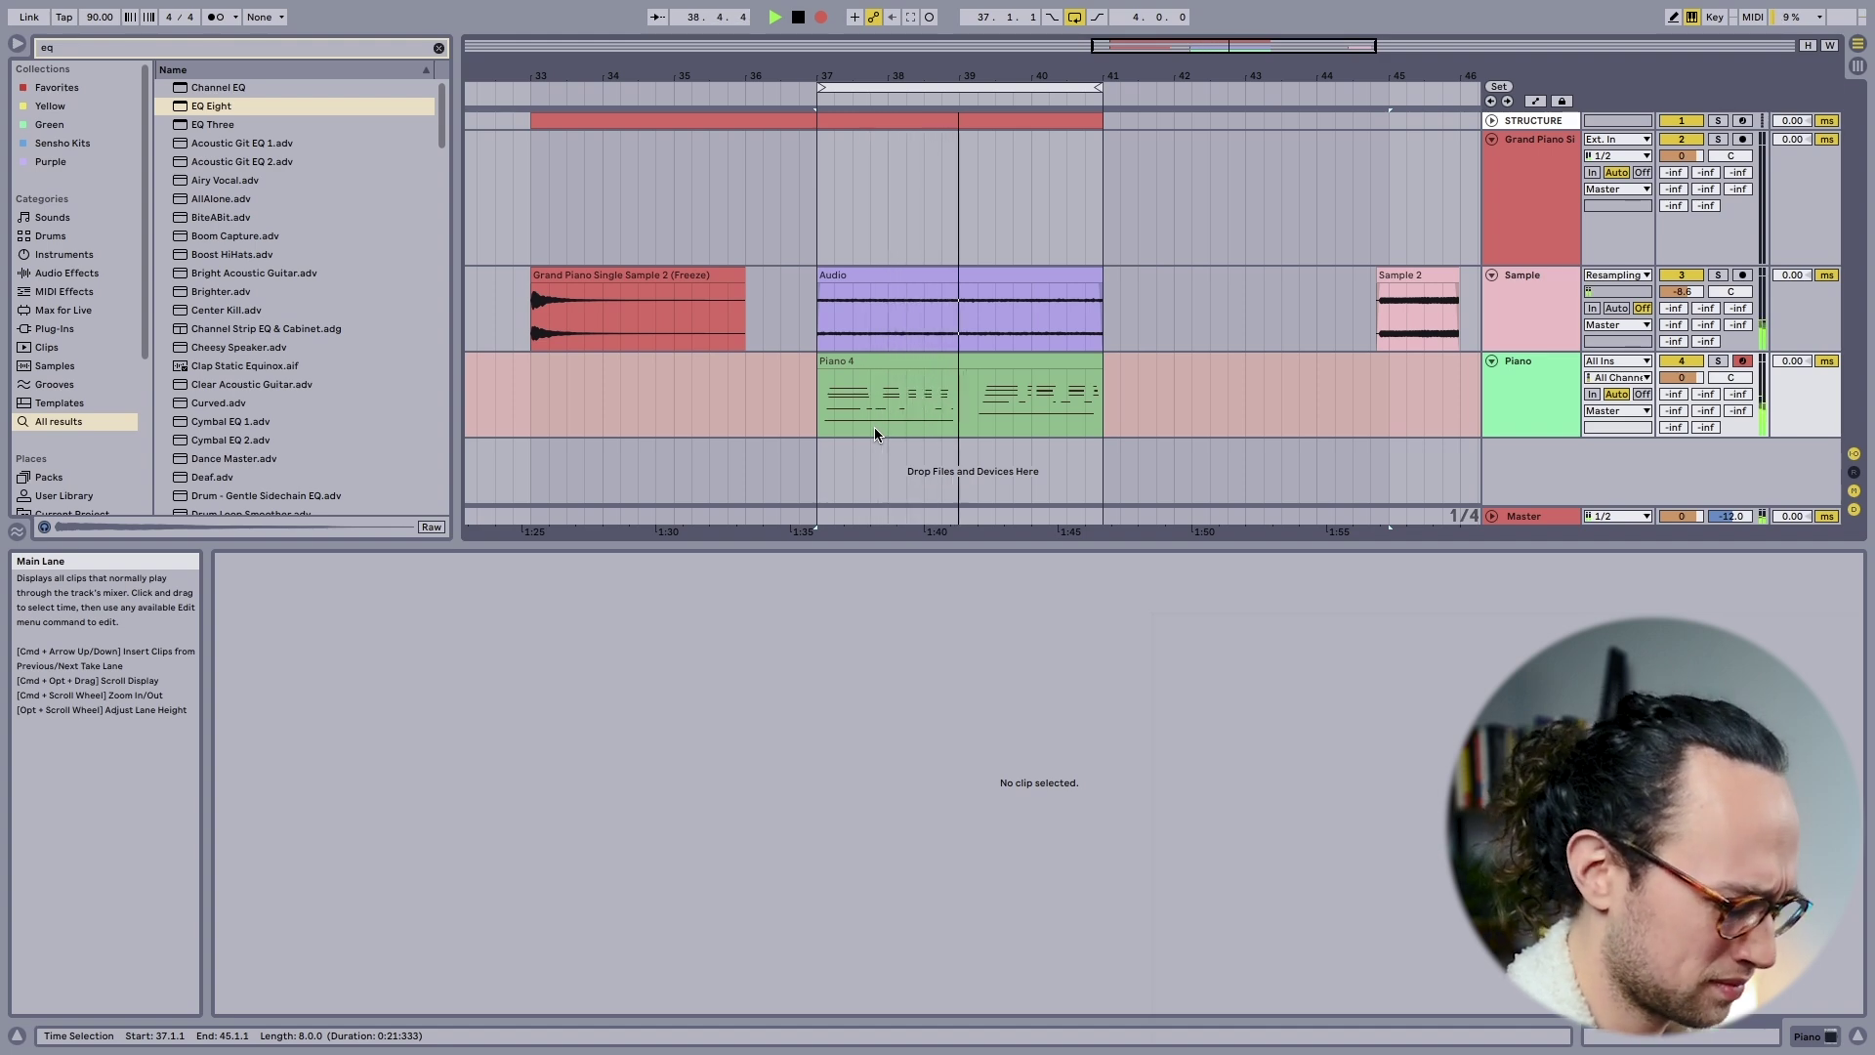
Shorten the loop to the Piano 4 clip, ending near bar 40.4
click(875, 426)
drag(1103, 357, 1074, 356)
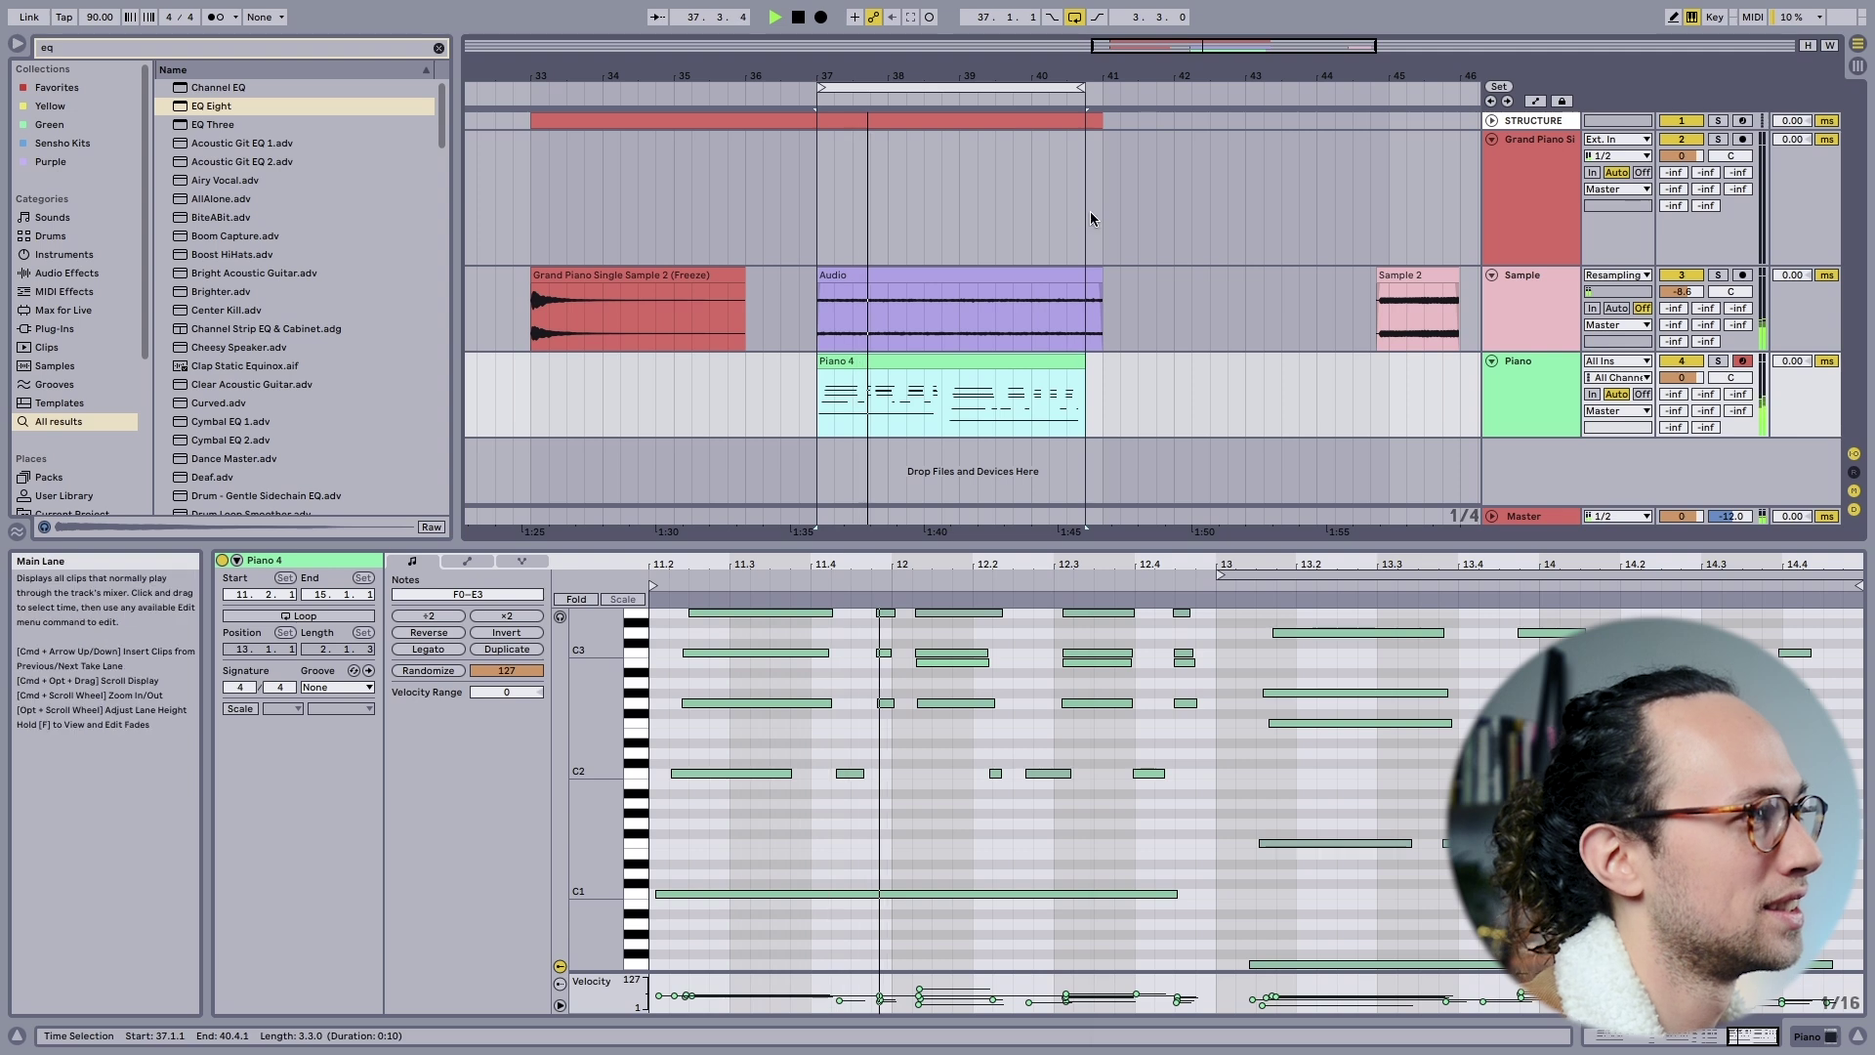
drag(1079, 90, 1075, 90)
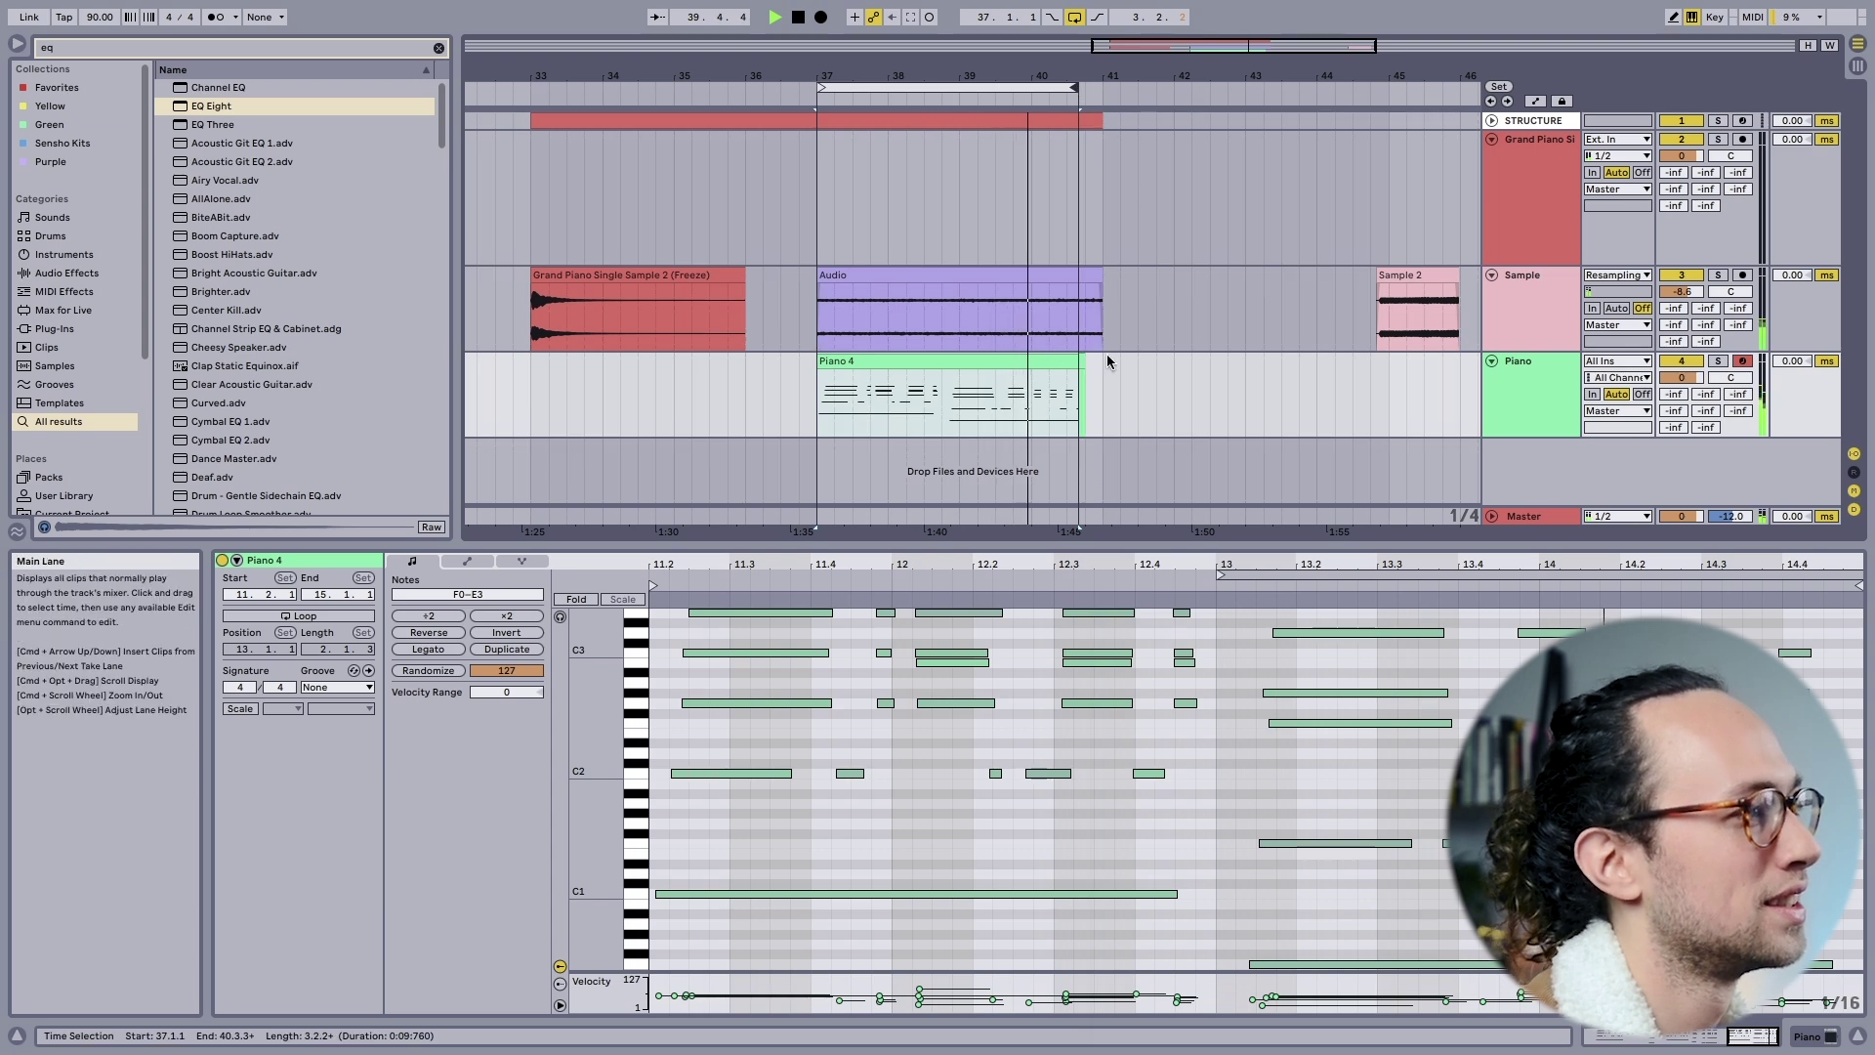
key(space)
Play the piano alone with the Sample track muted, then play with it re-enabled
key(Up)
key(shift+Tab)
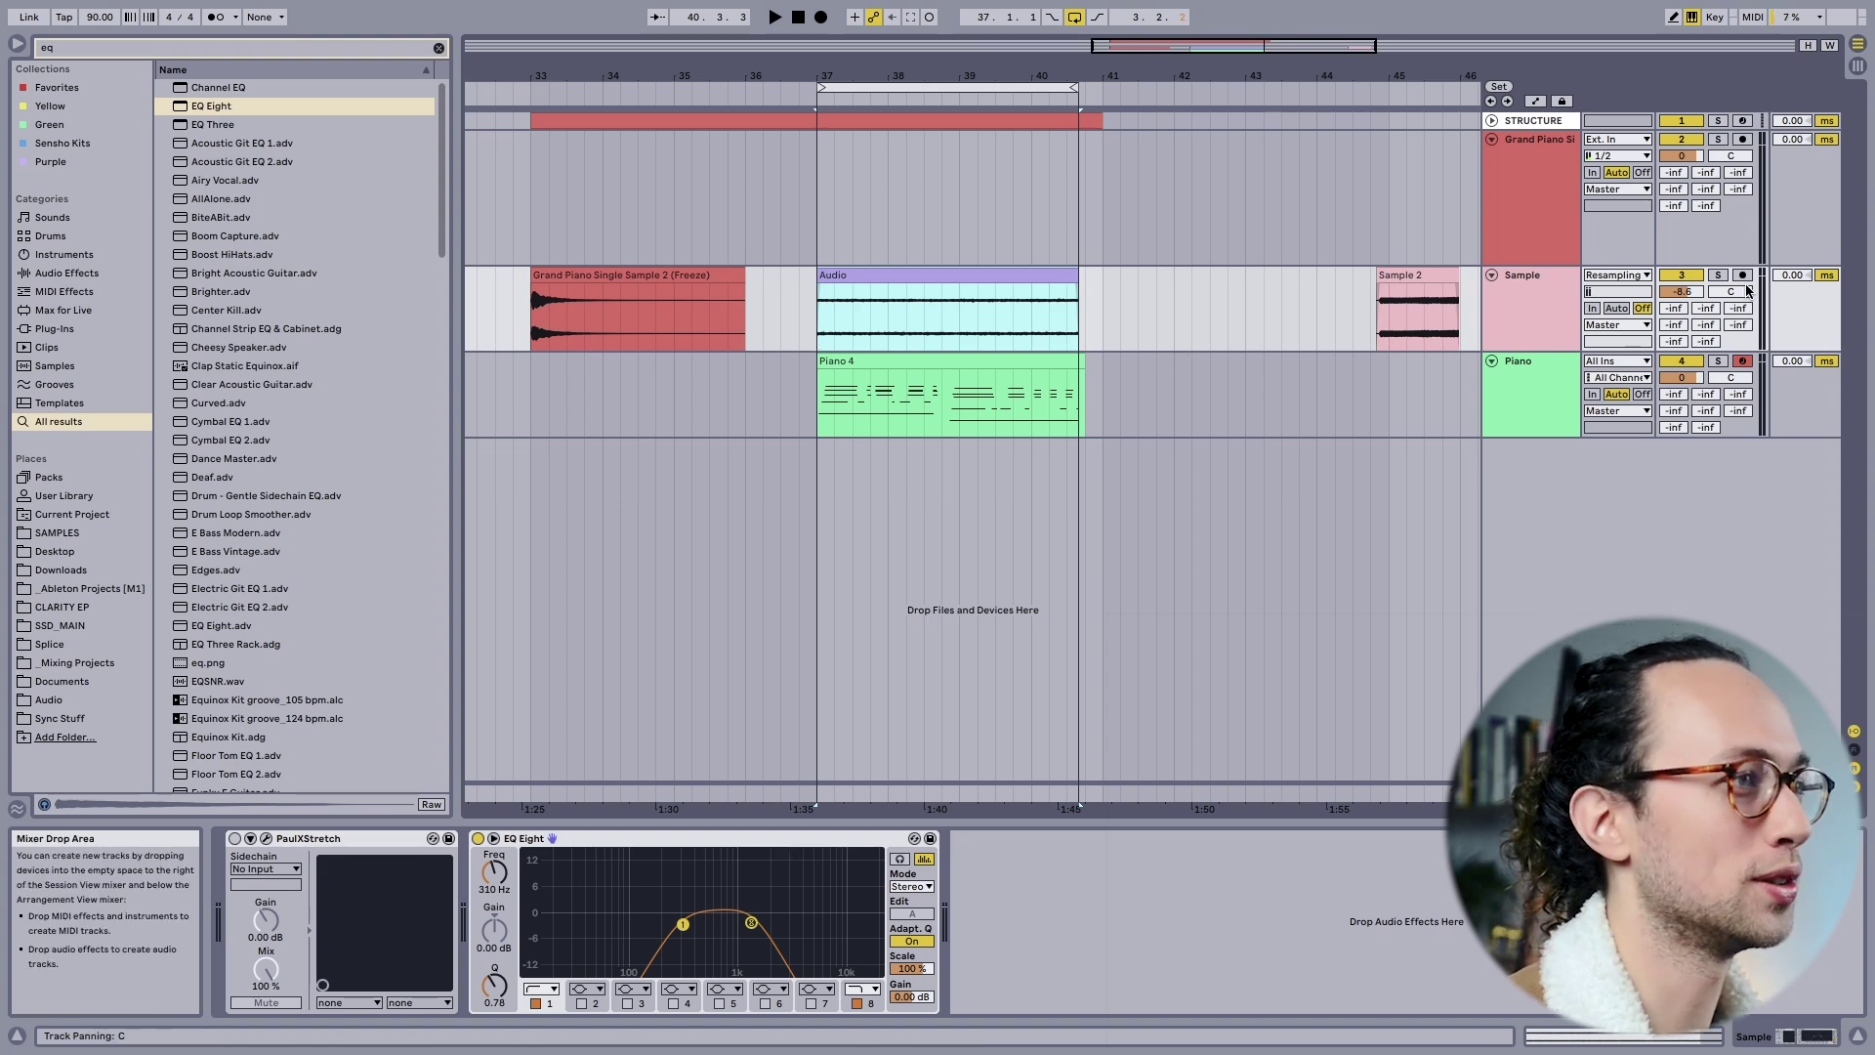
click(1686, 273)
key(space)
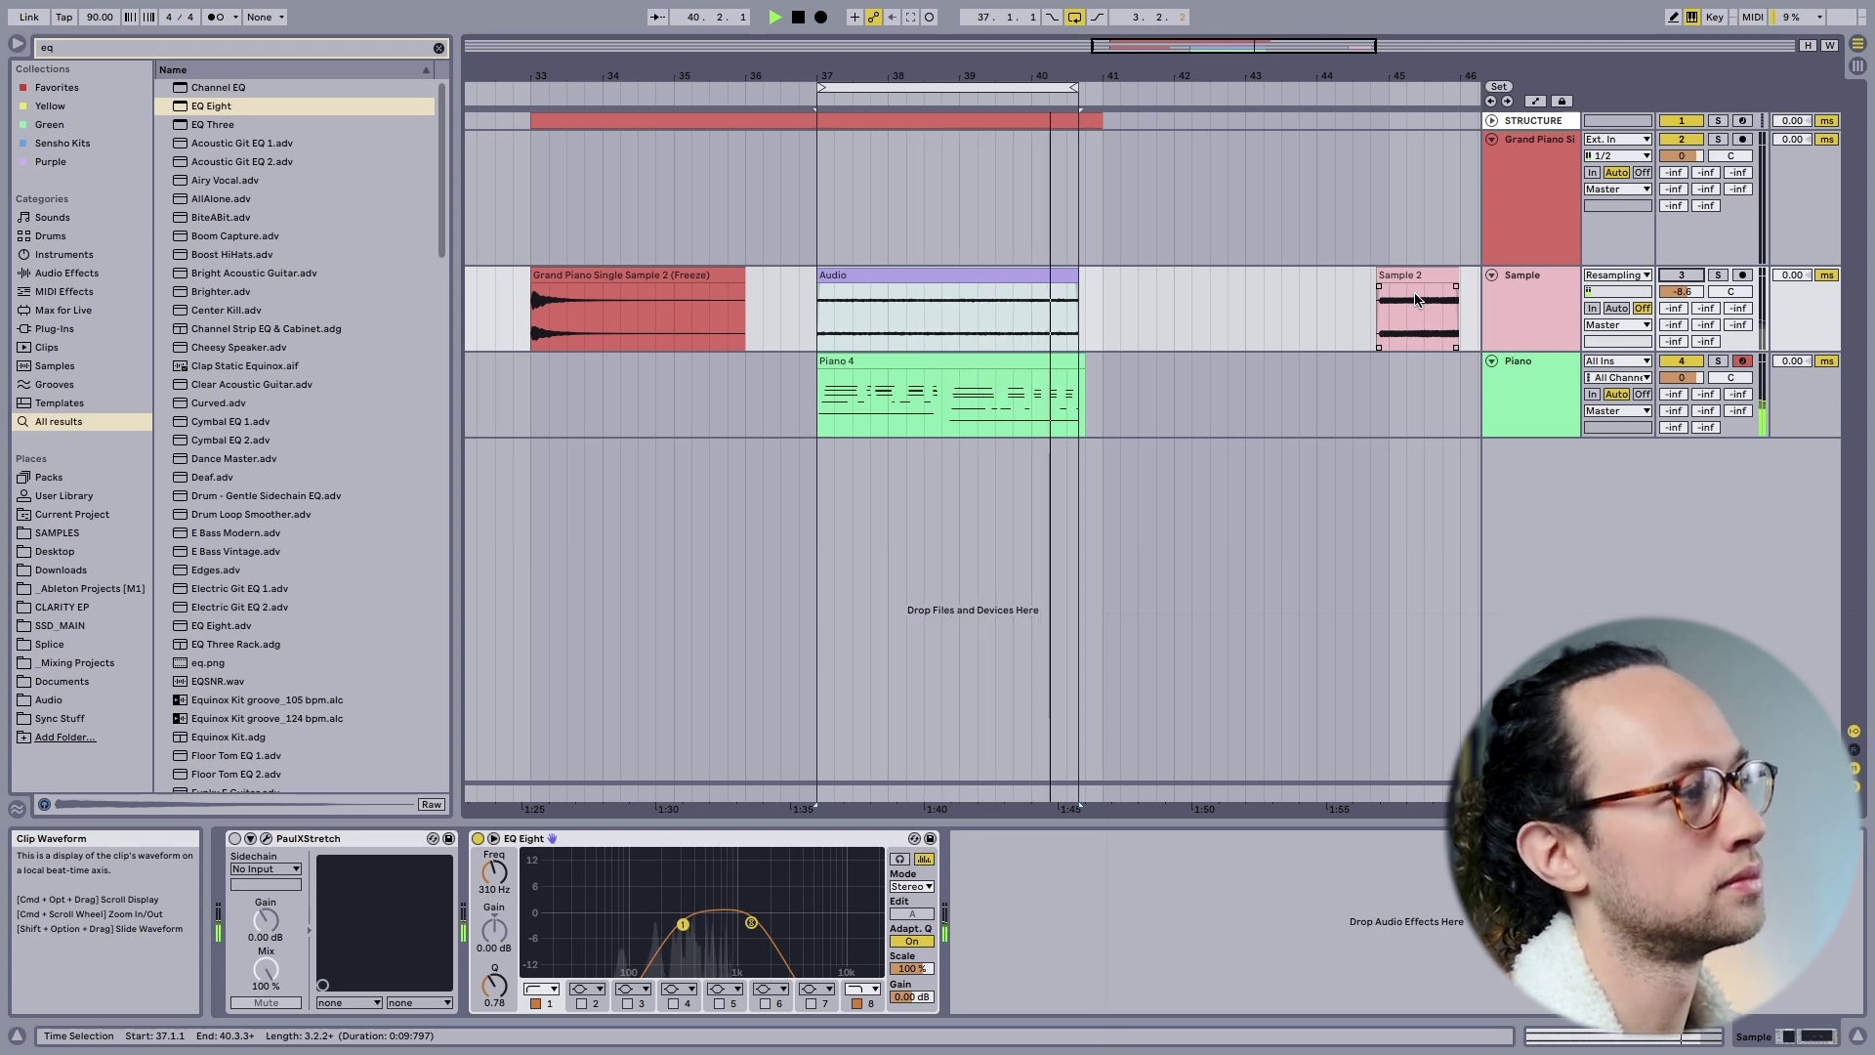
key(space)
click(1680, 278)
key(space)
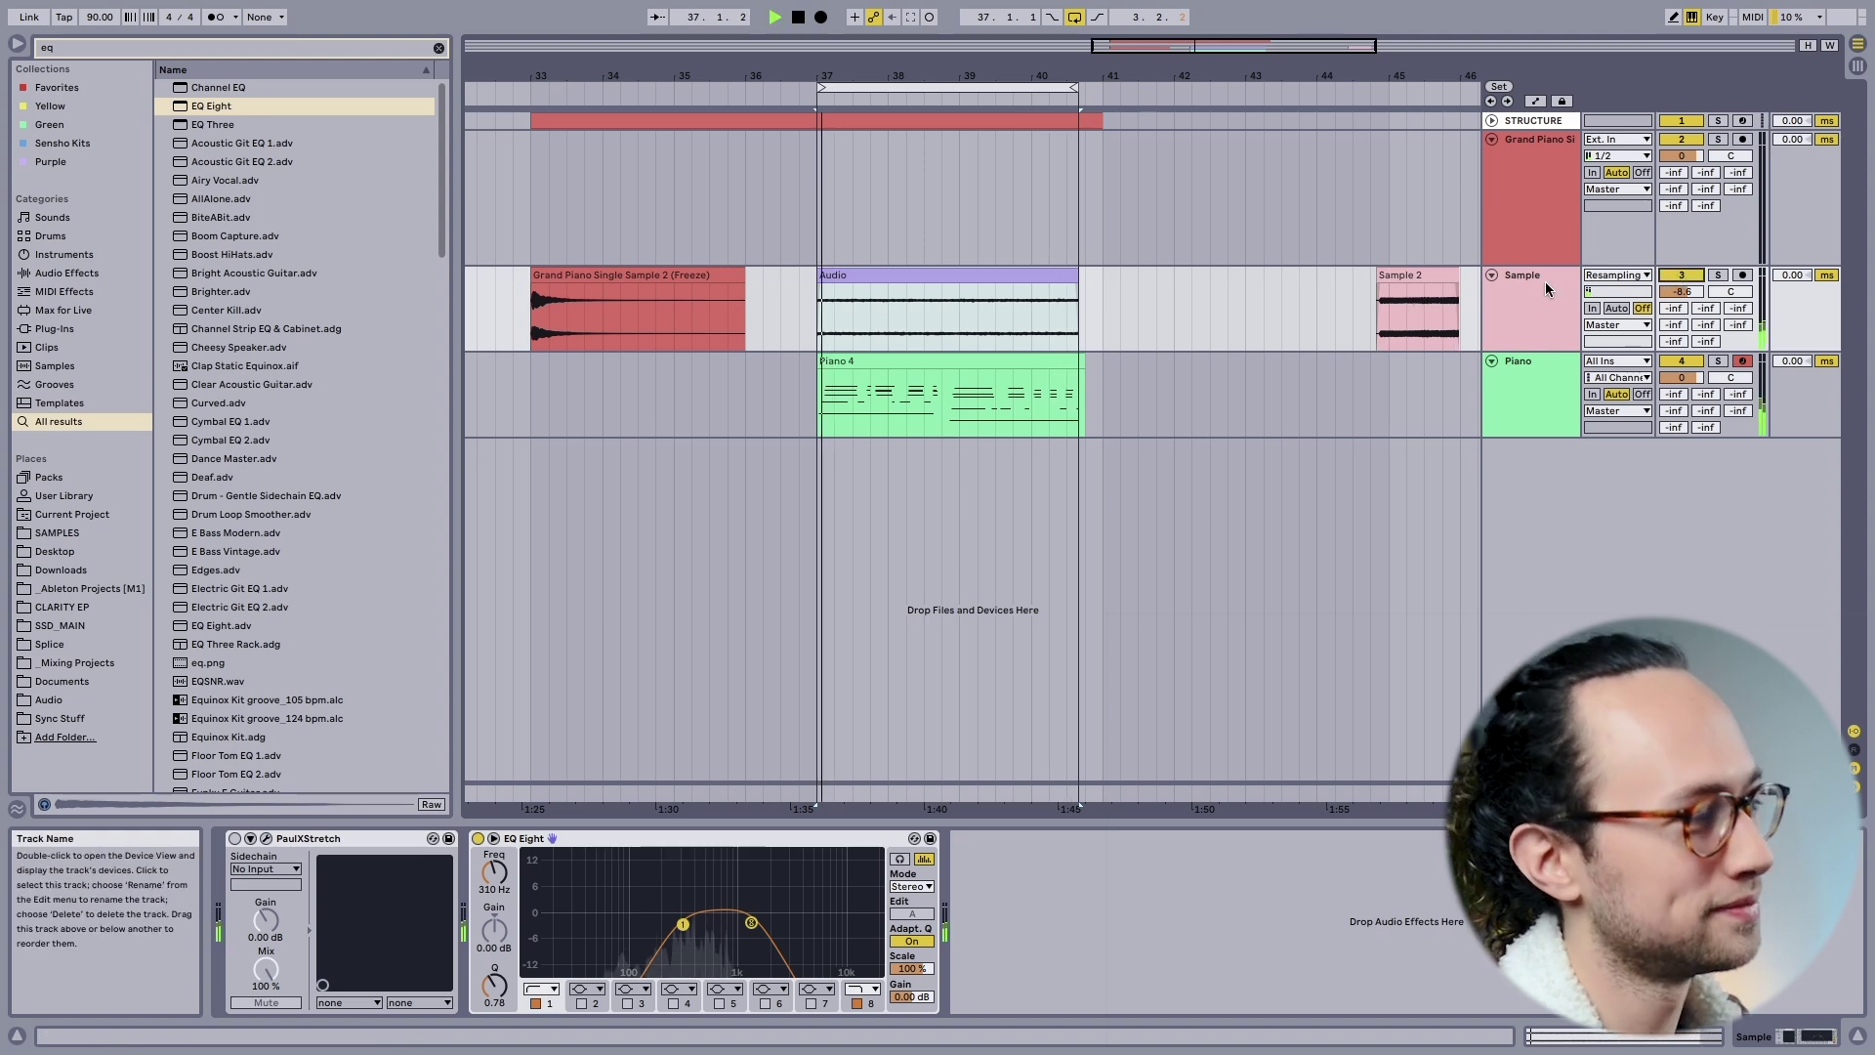